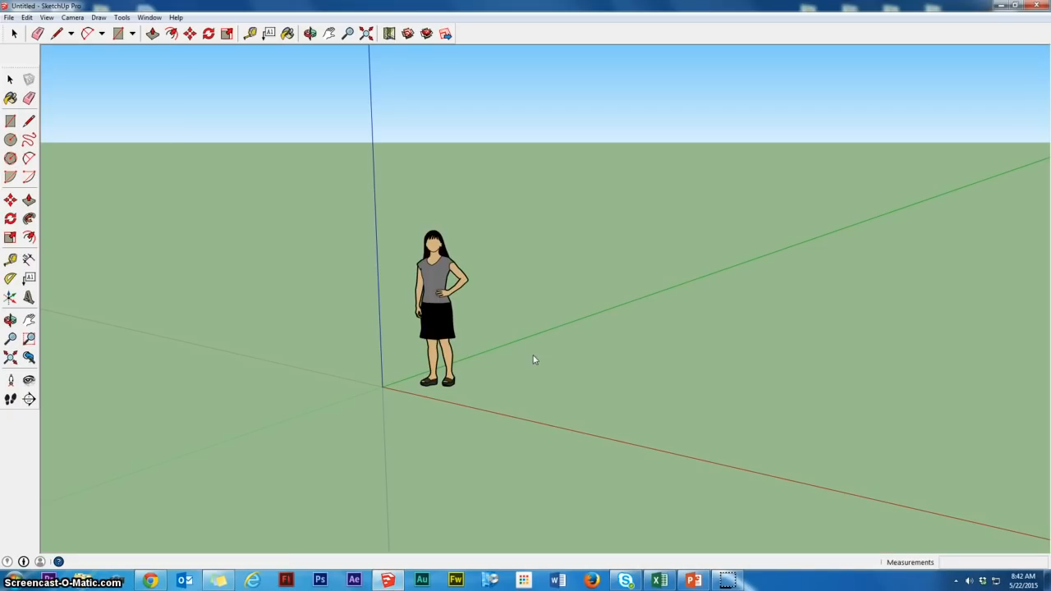
Switch the Large Tool Set toolbar off and on again, leaving it enabled.
{"action": "left_click", "coordinate": [48, 17]}
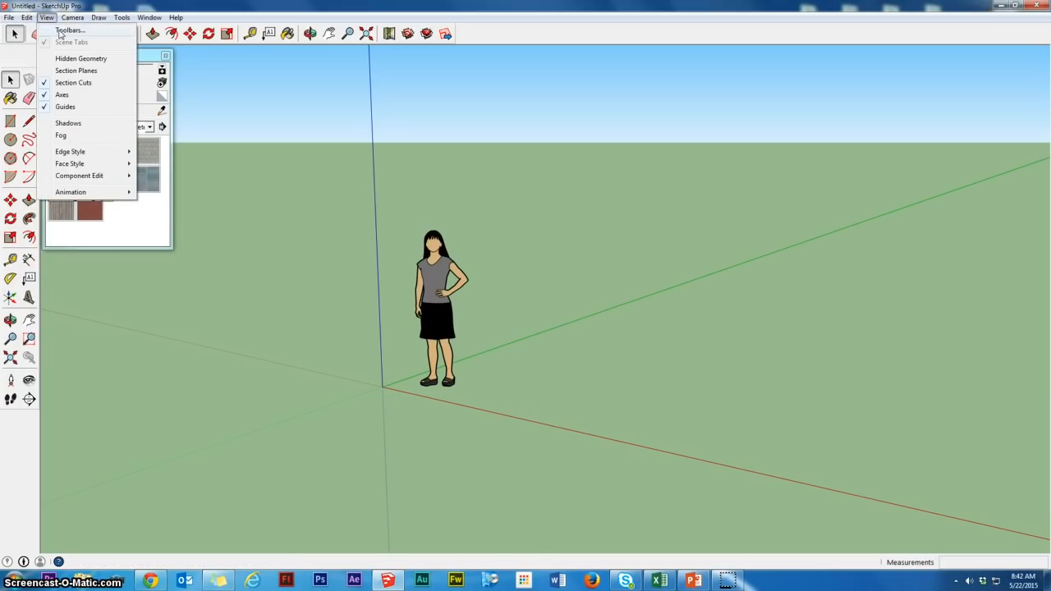
{"action": "left_click", "coordinate": [61, 31]}
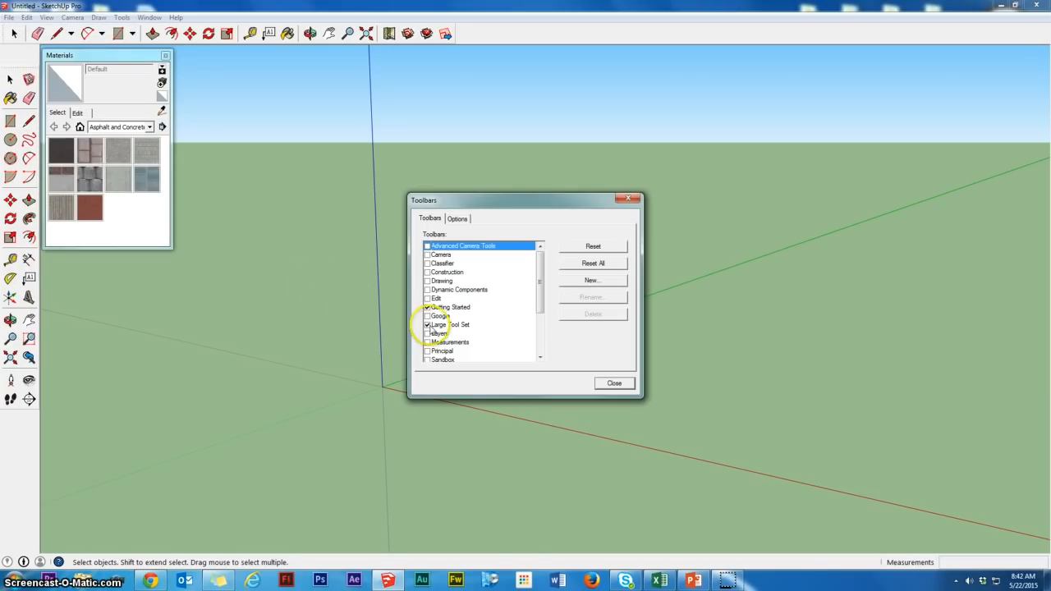
{"action": "left_click", "coordinate": [427, 325]}
{"action": "left_click", "coordinate": [427, 325]}
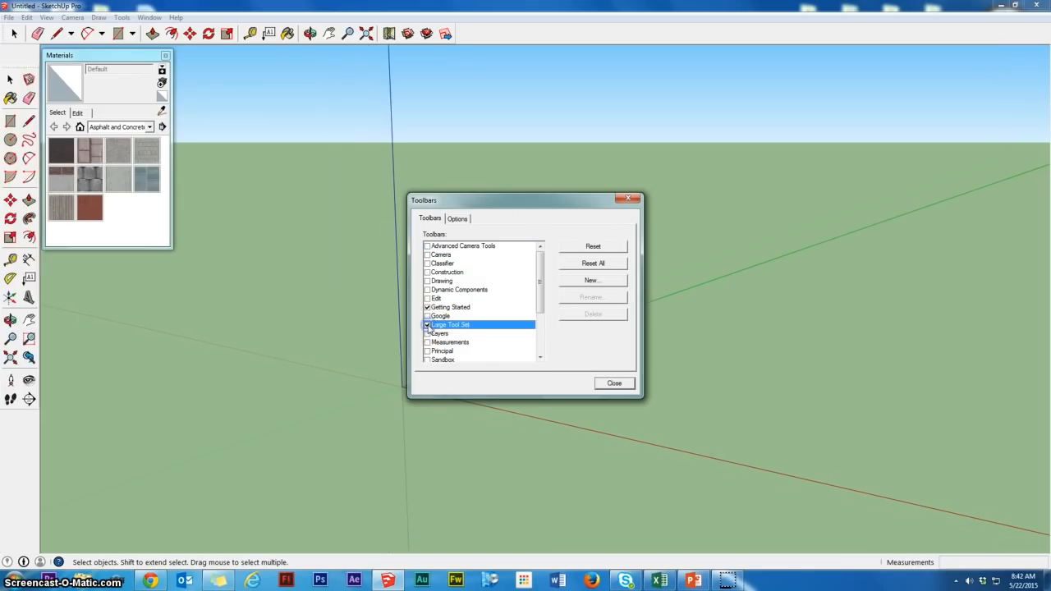
{"action": "left_click", "coordinate": [428, 326]}
{"action": "left_click", "coordinate": [428, 326]}
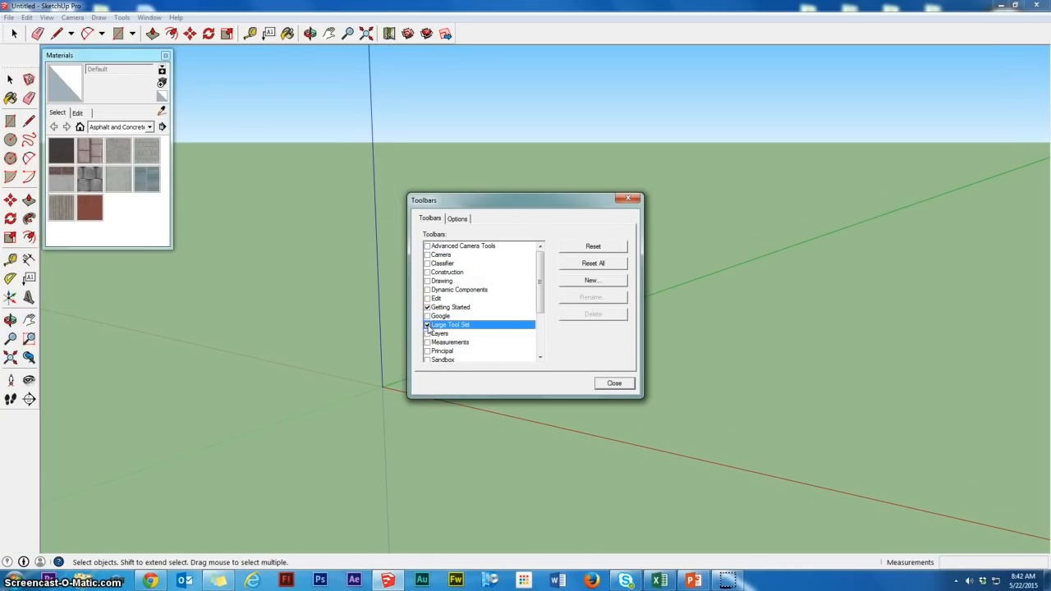
{"action": "left_click", "coordinate": [614, 386]}
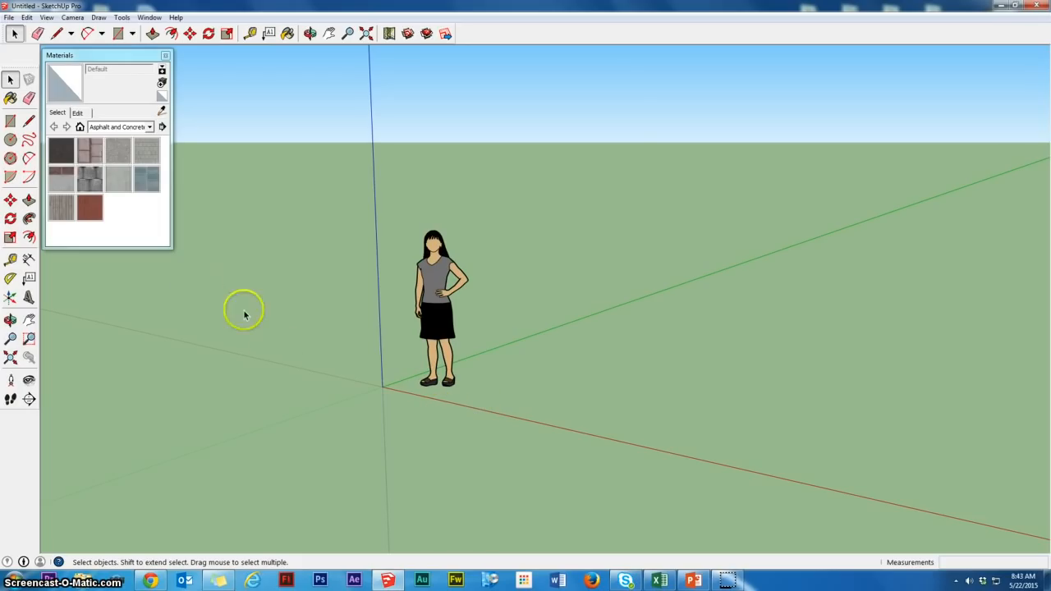
Draw a 15' by 15' rectangle on the ground beside the human figure.
{"action": "left_click", "coordinate": [11, 122]}
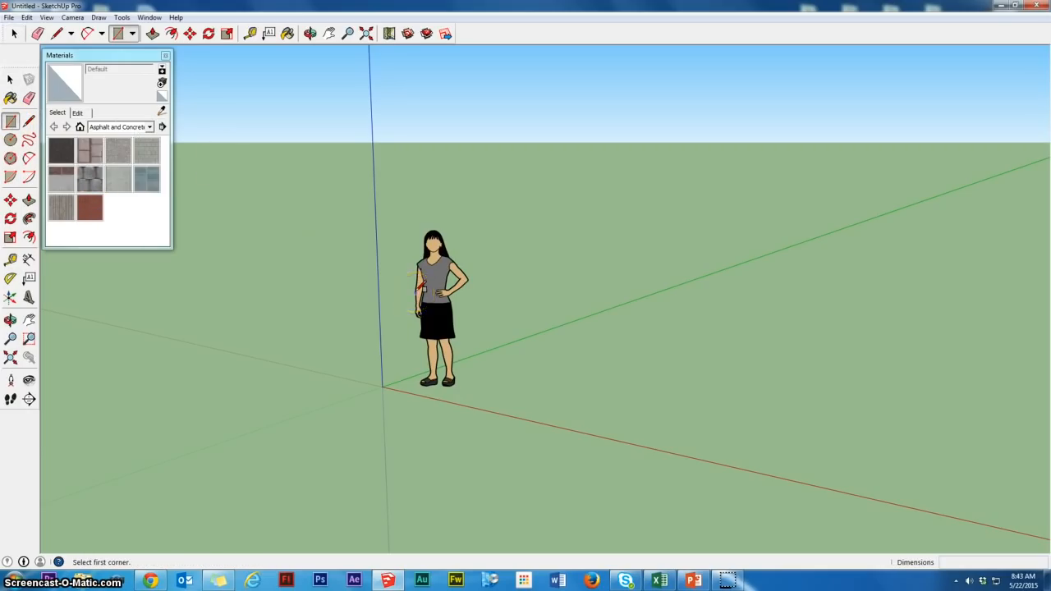
{"action": "left_click", "coordinate": [485, 381]}
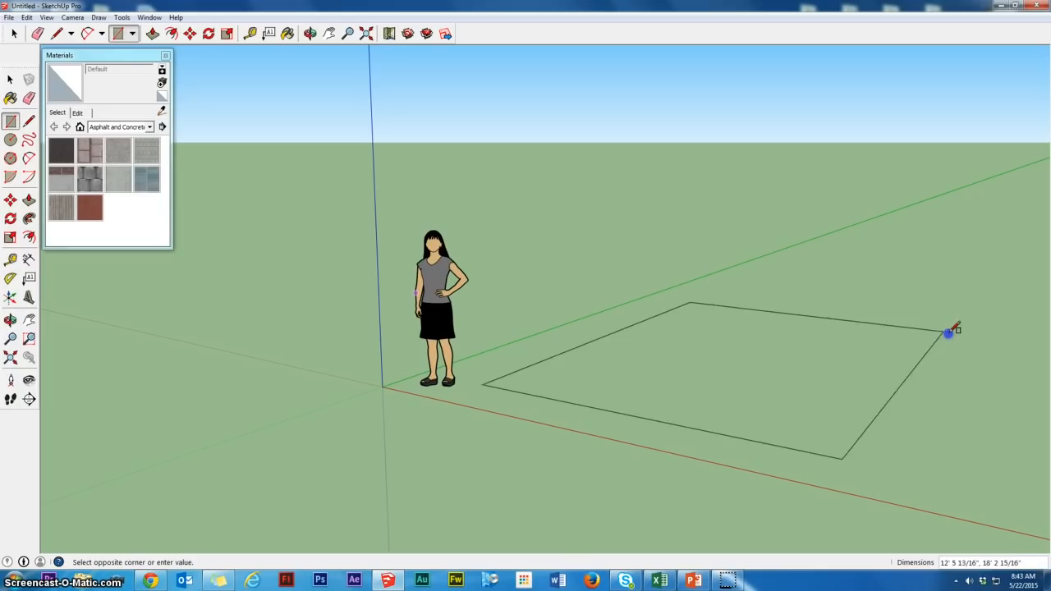
{"action": "left_click", "coordinate": [999, 351]}
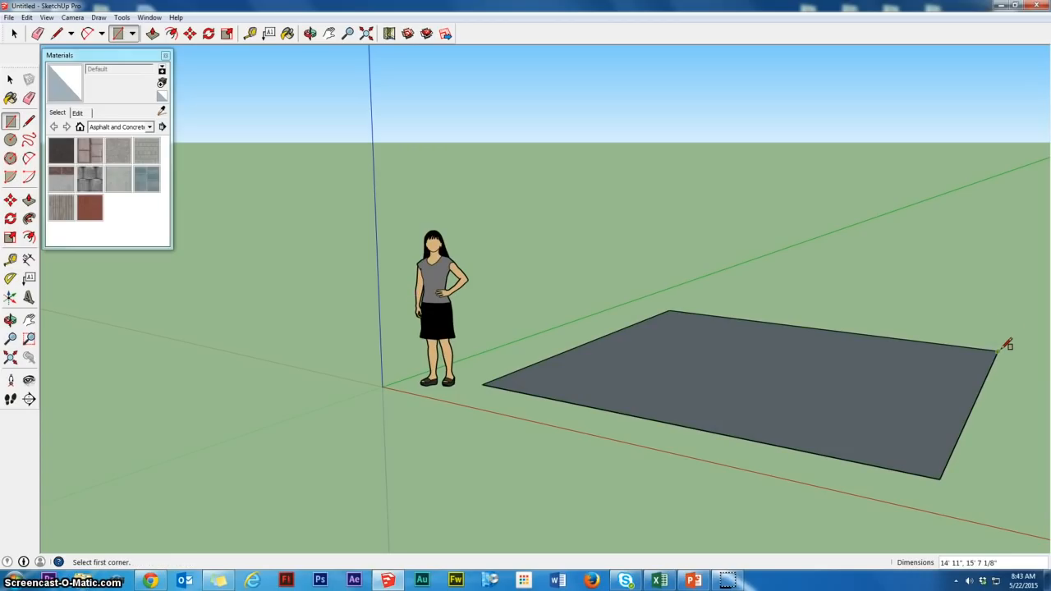
{"action": "type", "text": "15', 15"}
{"action": "key", "text": "Return"}
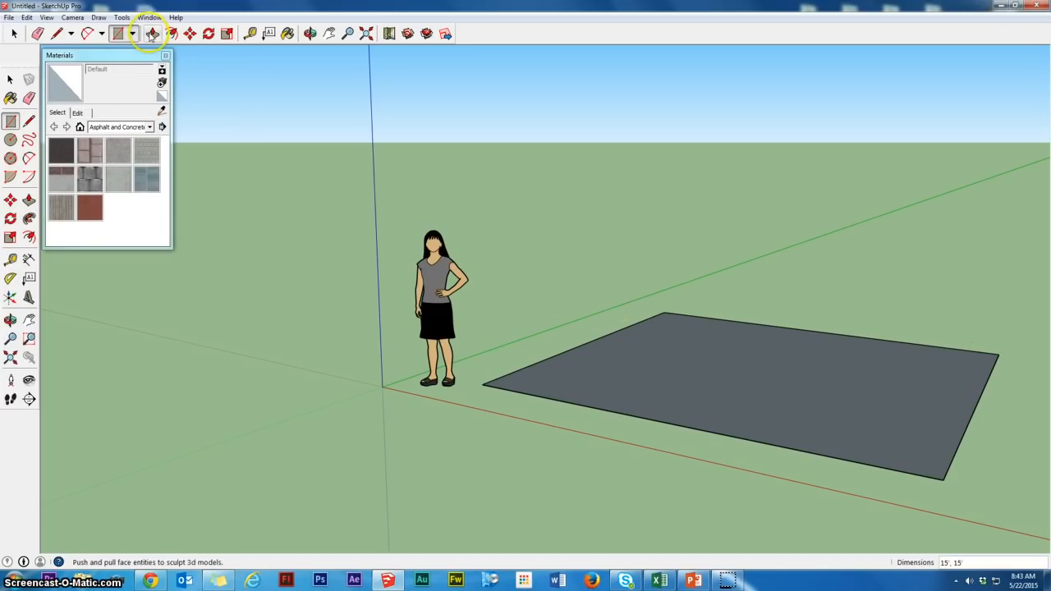
Push/Pull the ground rectangle up 10' to form a box.
{"action": "left_click", "coordinate": [152, 34]}
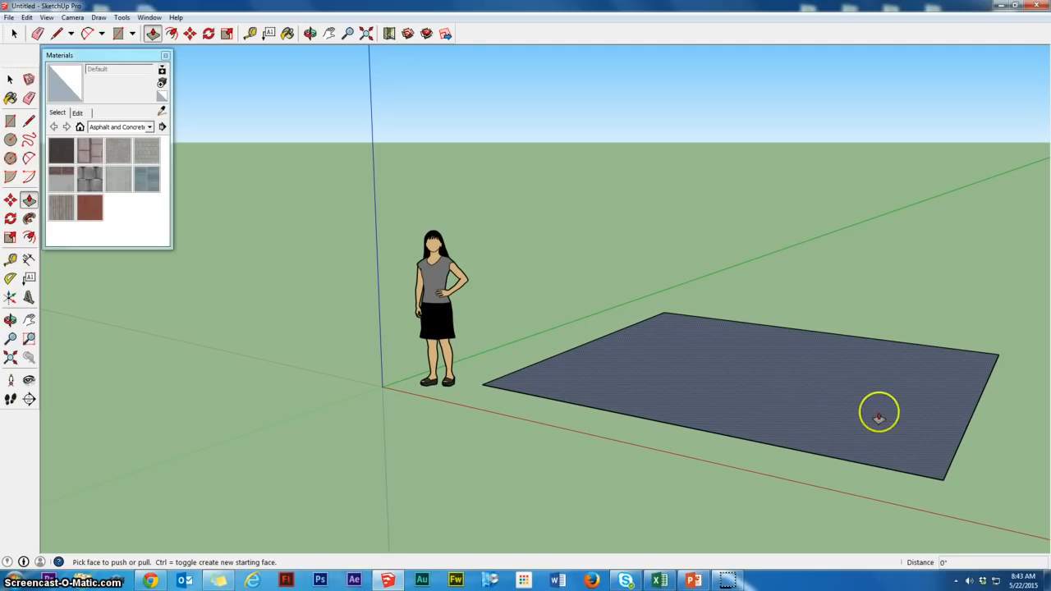
{"action": "left_click", "coordinate": [836, 410]}
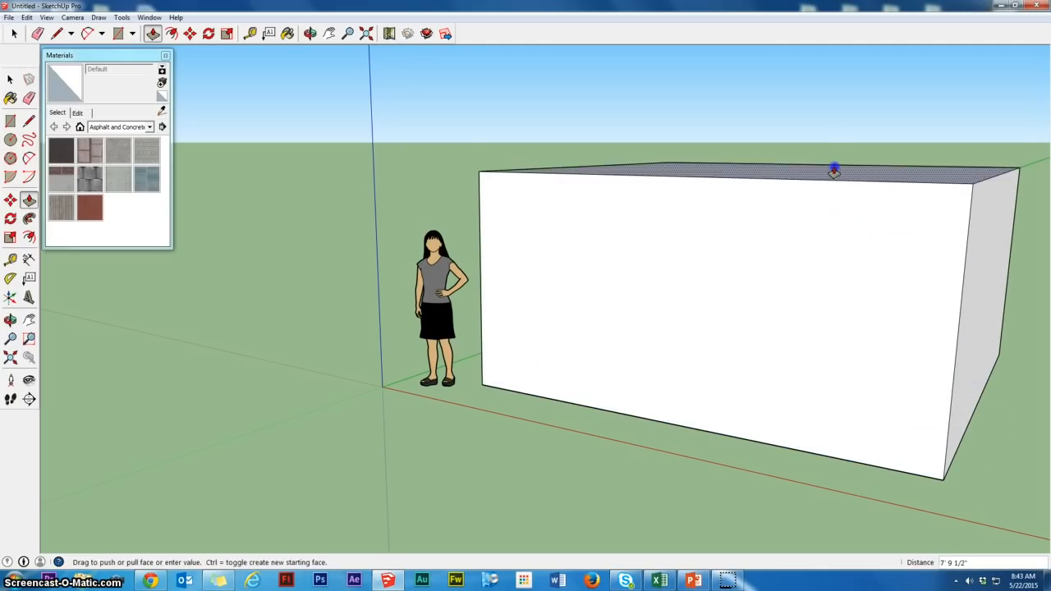
{"action": "left_click", "coordinate": [820, 100]}
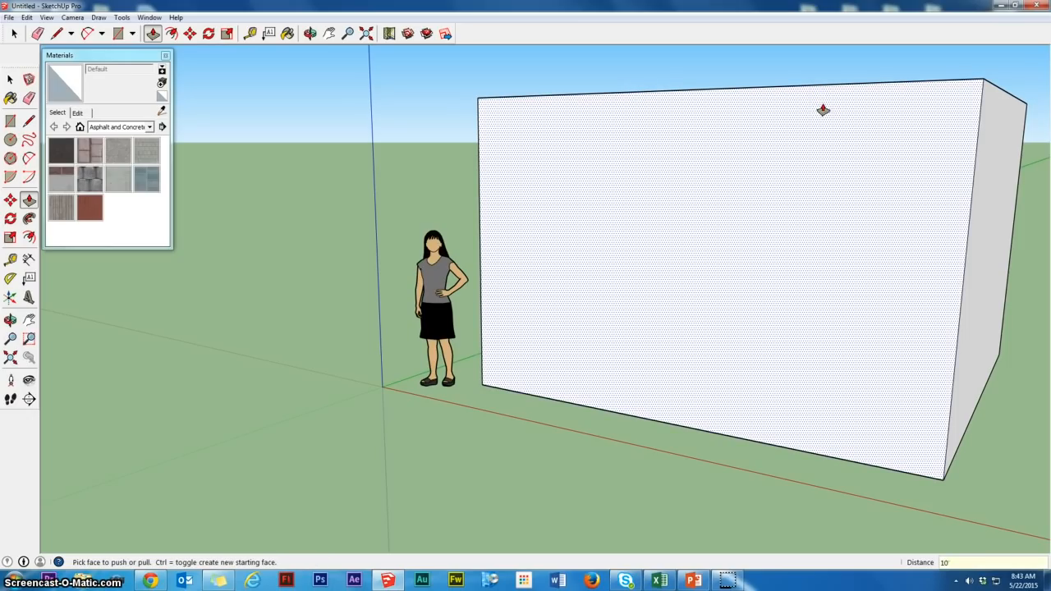
{"action": "left_click", "coordinate": [823, 110]}
{"action": "mouse_move", "coordinate": [823, 109]}
{"action": "left_mouse_down"}
{"action": "mouse_move", "coordinate": [819, 98]}
{"action": "mouse_move", "coordinate": [747, 140]}
{"action": "mouse_move", "coordinate": [607, 304]}
{"action": "mouse_move", "coordinate": [555, 298]}
{"action": "left_mouse_up"}
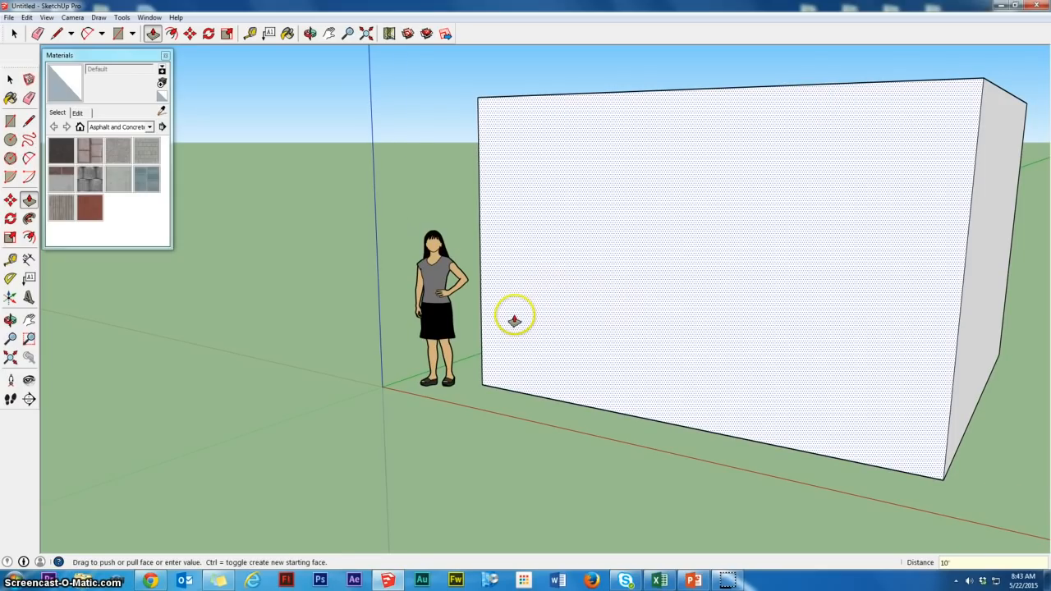
Delete the human figure standing beside the box.
{"action": "scroll", "coordinate": [515, 318], "scroll_direction": "down", "scroll_amount": 4}
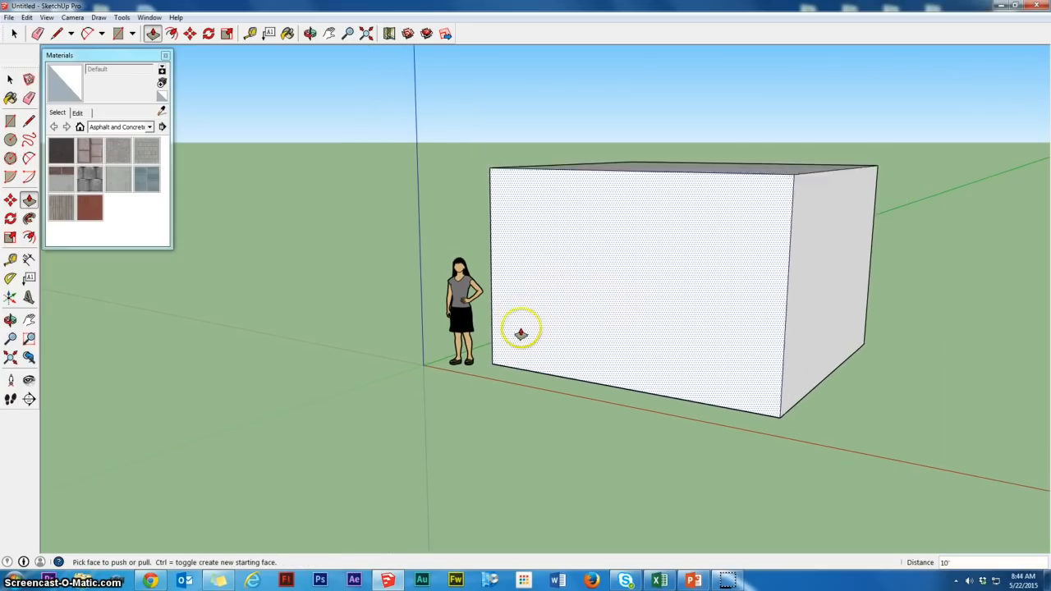
{"action": "mouse_move", "coordinate": [521, 334]}
{"action": "middle_mouse_down"}
{"action": "mouse_move", "coordinate": [531, 364]}
{"action": "mouse_move", "coordinate": [615, 415]}
{"action": "mouse_move", "coordinate": [657, 422]}
{"action": "mouse_move", "coordinate": [624, 383]}
{"action": "middle_mouse_up"}
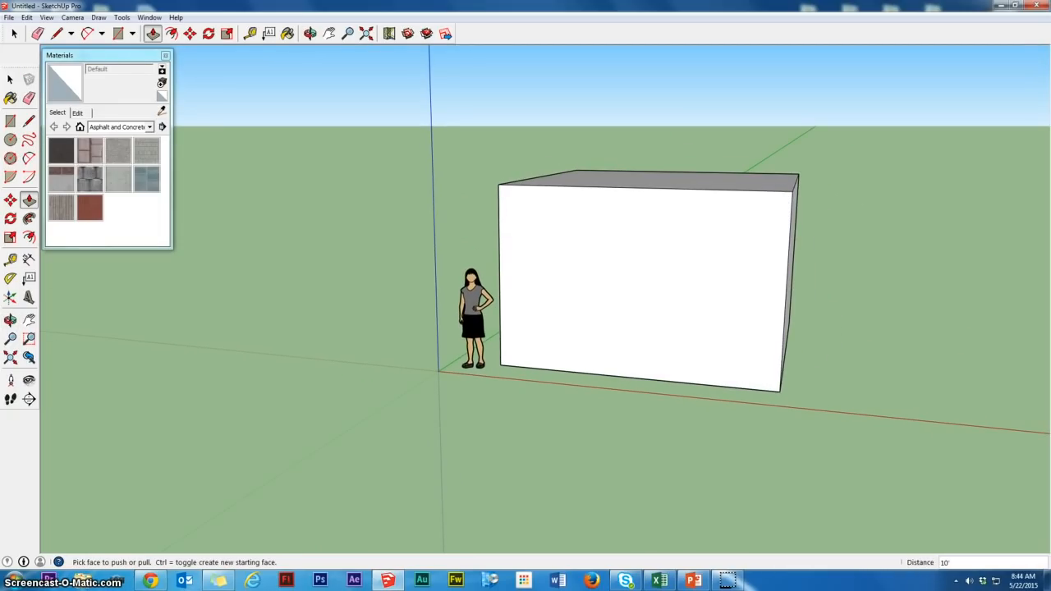
{"action": "left_click", "coordinate": [10, 80]}
{"action": "left_click", "coordinate": [351, 235]}
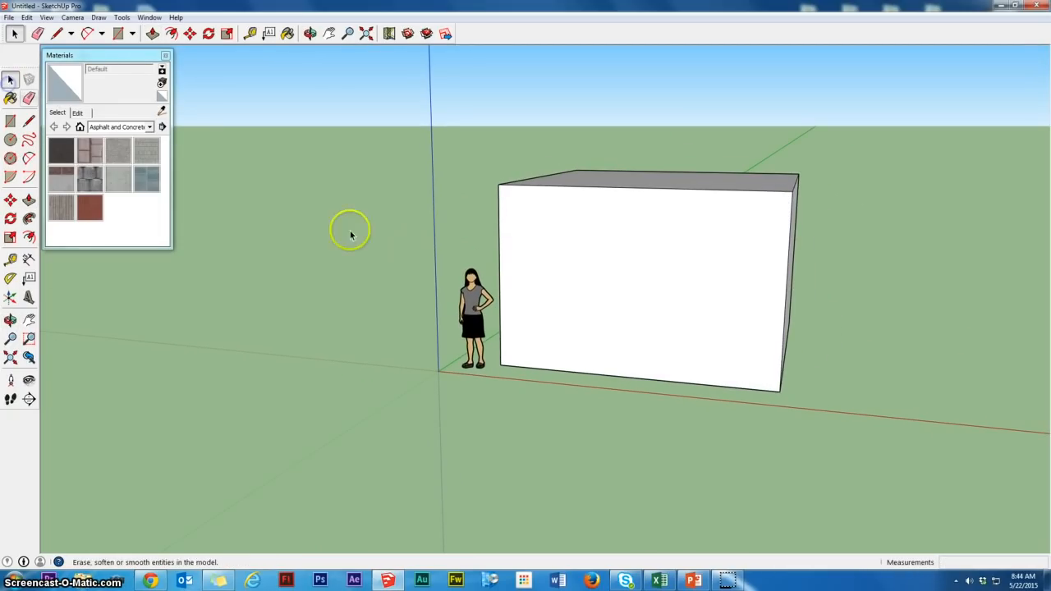
{"action": "left_click", "coordinate": [484, 300]}
{"action": "key", "text": "Delete"}
{"action": "left_click", "coordinate": [517, 330]}
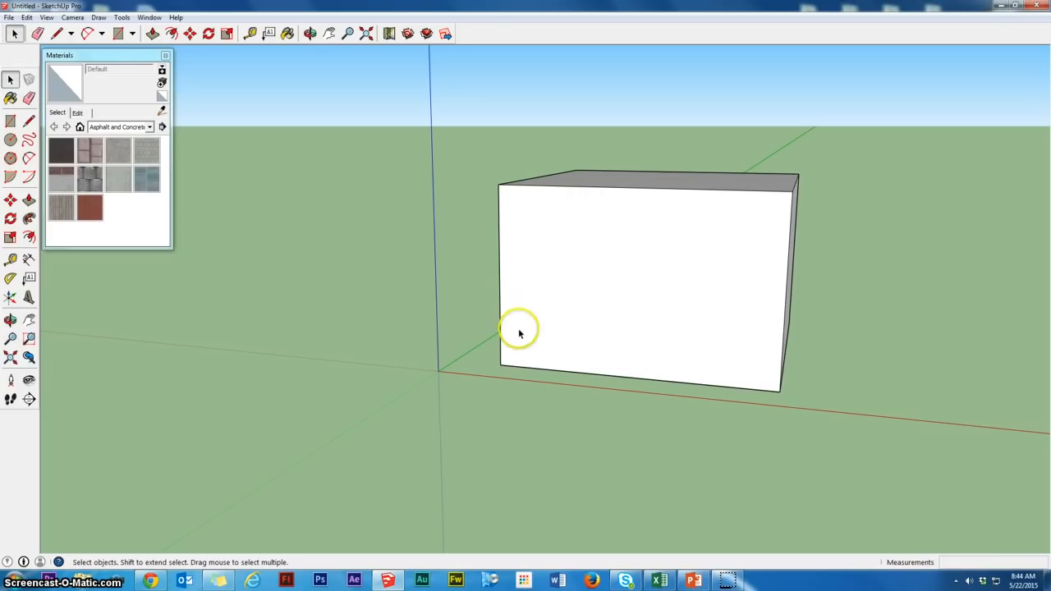
Draw a gable on the front wall with a vertical line about 3' 4" up from the top edge's midpoint, joined to both upper corners.
{"action": "middle_click_drag", "start_coordinate": [488, 320], "coordinate": [571, 294]}
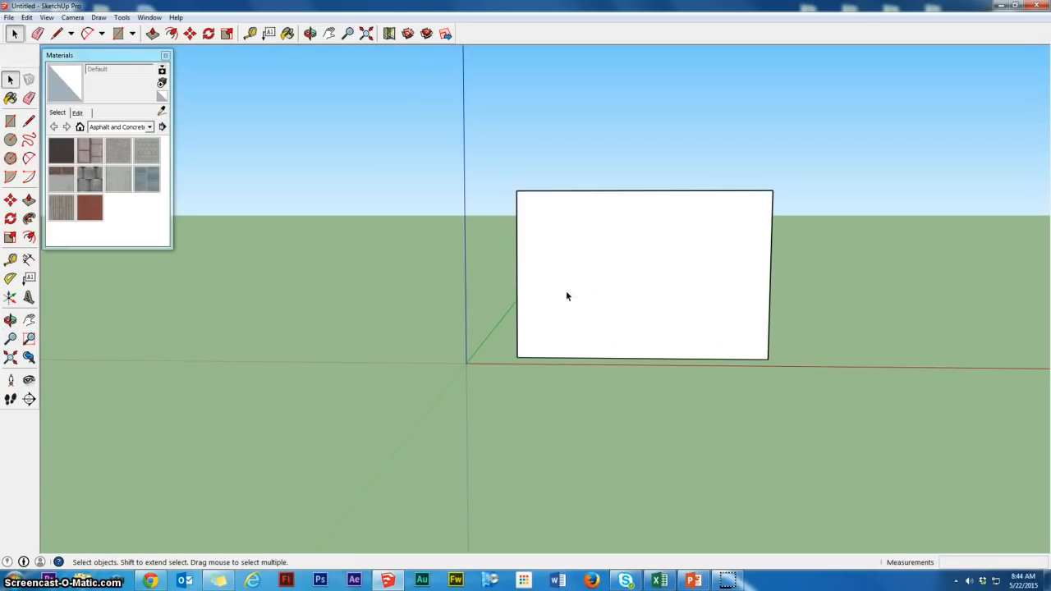
{"action": "left_click", "coordinate": [560, 321]}
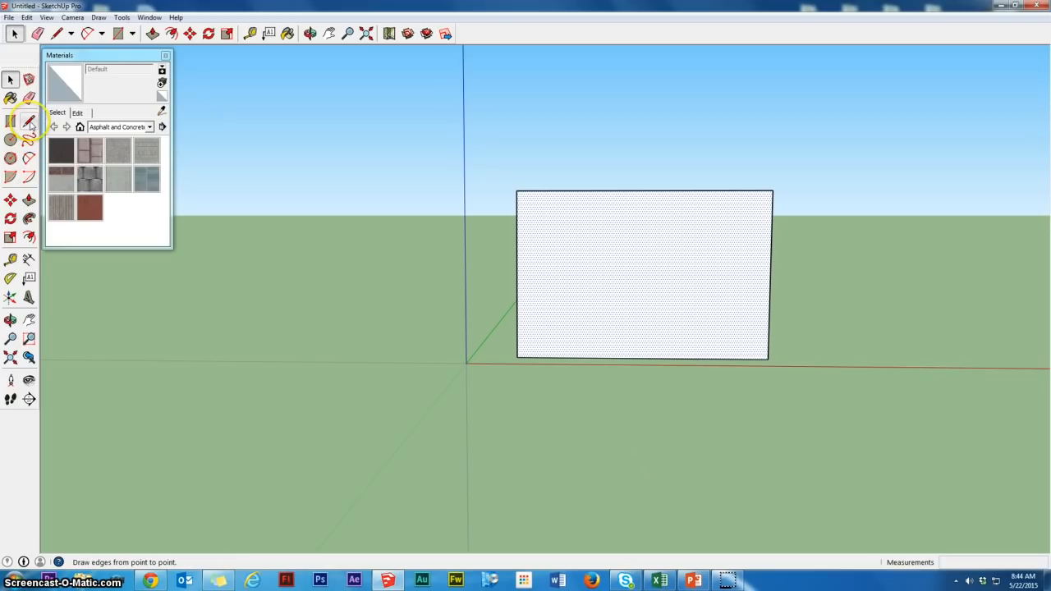
{"action": "left_click", "coordinate": [30, 123]}
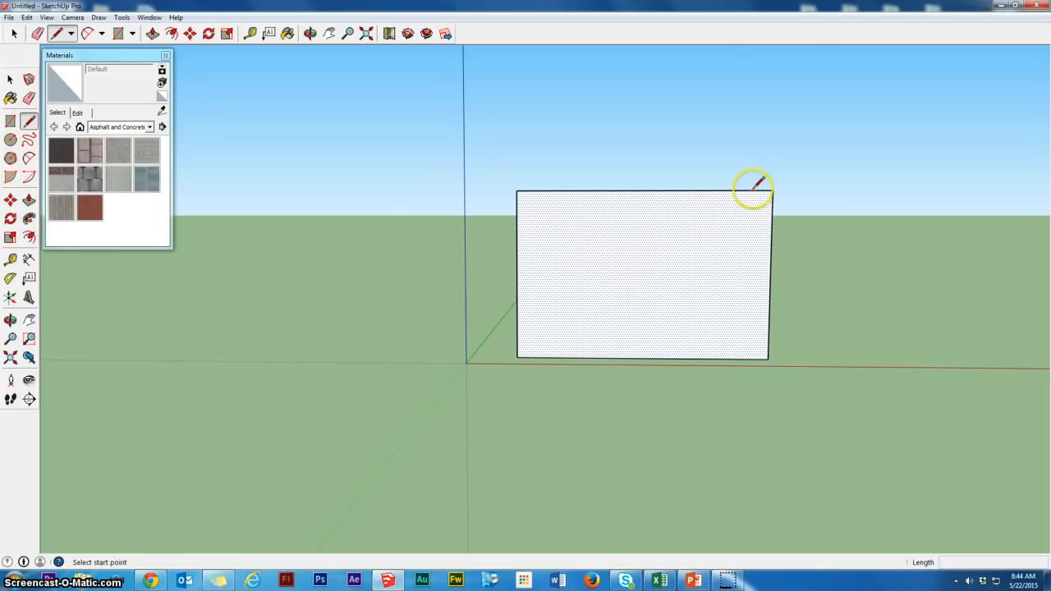
{"action": "left_click", "coordinate": [644, 190]}
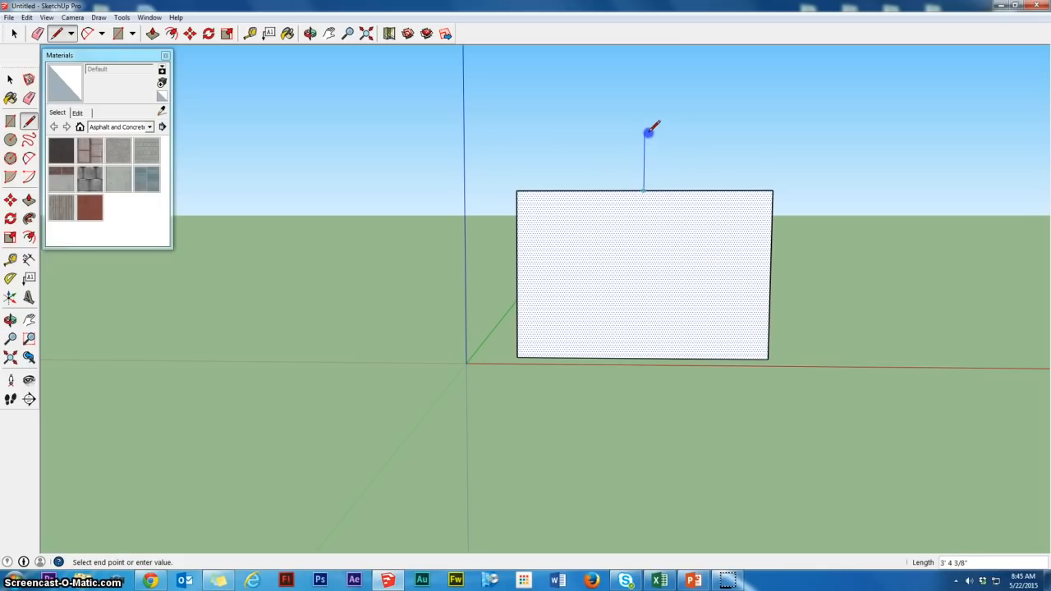
{"action": "left_click", "coordinate": [648, 132]}
{"action": "left_click", "coordinate": [518, 191]}
{"action": "left_click", "coordinate": [644, 132]}
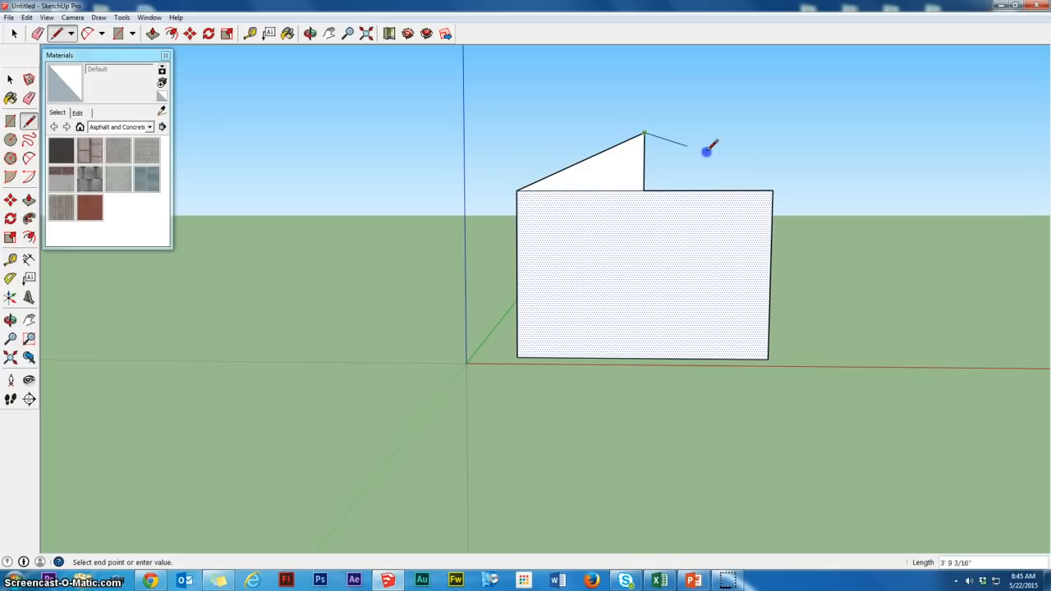
{"action": "left_click", "coordinate": [772, 191]}
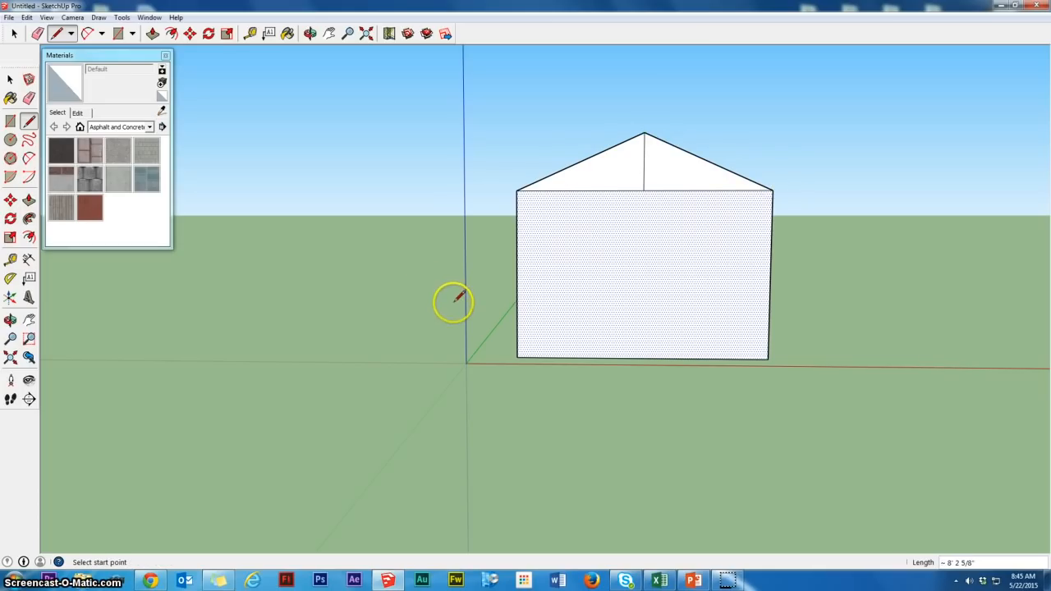
Delete the vertical centre line dividing the gable so that it becomes a single triangle.
{"action": "mouse_move", "coordinate": [449, 312]}
{"action": "middle_mouse_down"}
{"action": "mouse_move", "coordinate": [422, 321]}
{"action": "mouse_move", "coordinate": [529, 347]}
{"action": "mouse_move", "coordinate": [474, 394]}
{"action": "mouse_move", "coordinate": [502, 463]}
{"action": "middle_mouse_up"}
{"action": "middle_click_drag", "start_coordinate": [679, 389], "coordinate": [570, 399]}
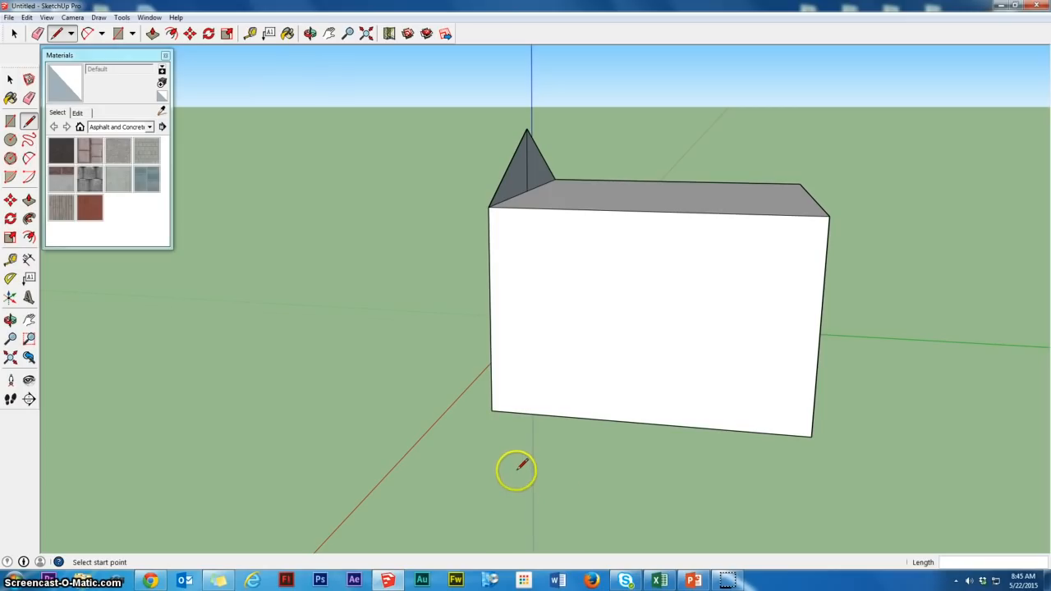
{"action": "middle_click_drag", "start_coordinate": [516, 469], "coordinate": [460, 472]}
{"action": "key", "text": "l"}
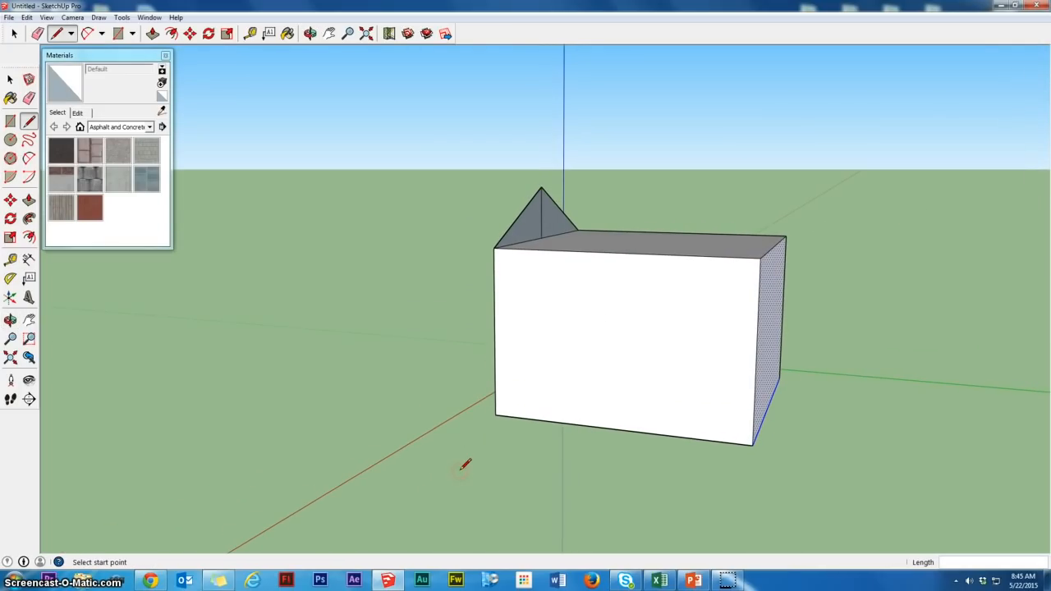
{"action": "scroll", "coordinate": [461, 470], "scroll_direction": "down", "scroll_amount": 5}
{"action": "scroll", "coordinate": [466, 464], "scroll_direction": "up", "scroll_amount": 4}
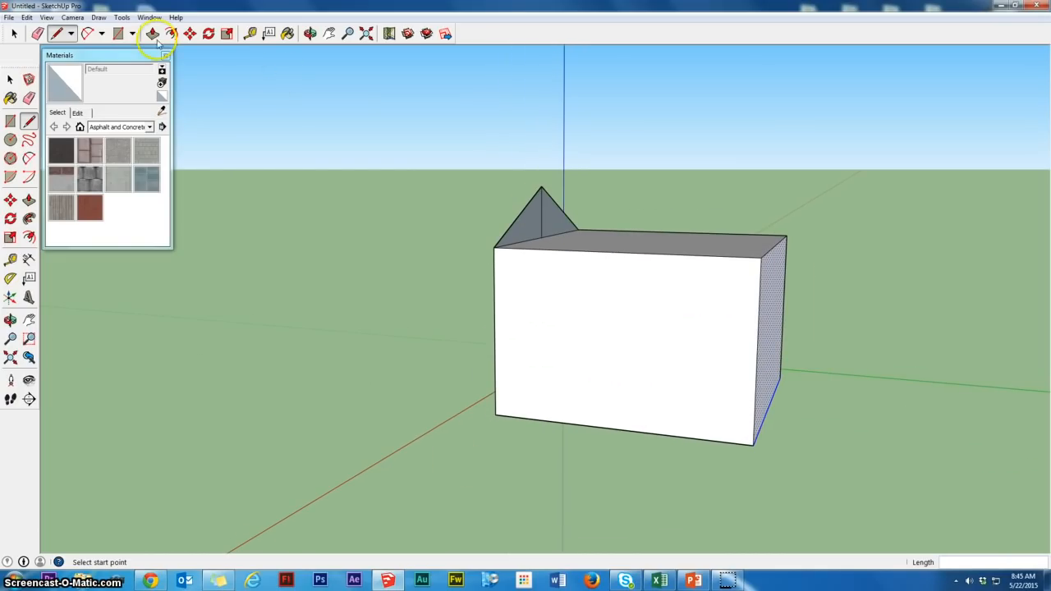
{"action": "left_click", "coordinate": [10, 79]}
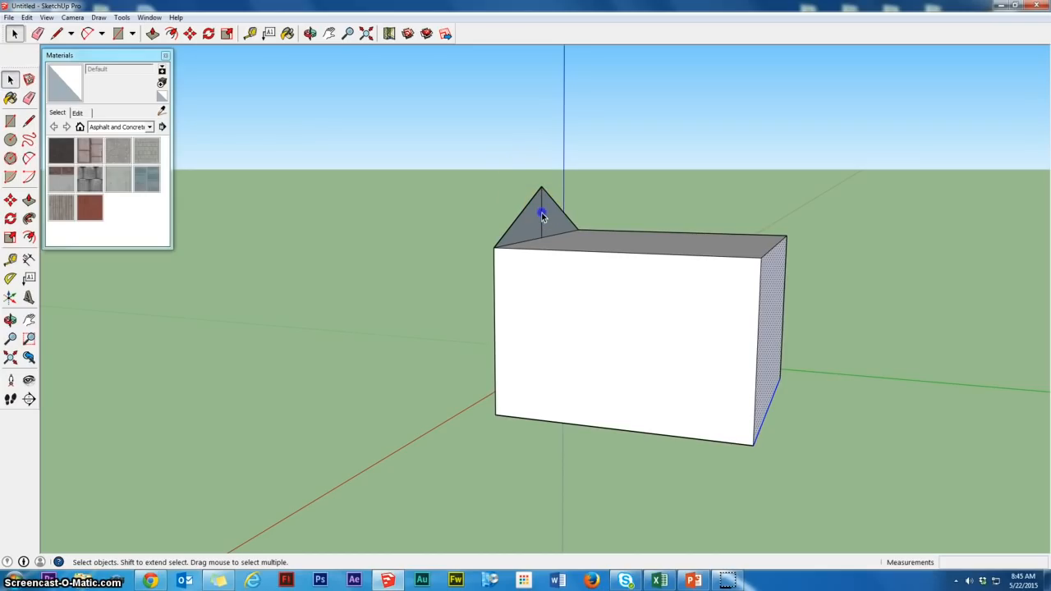
{"action": "left_click", "coordinate": [541, 216]}
{"action": "key", "text": "Delete"}
{"action": "left_click", "coordinate": [259, 156]}
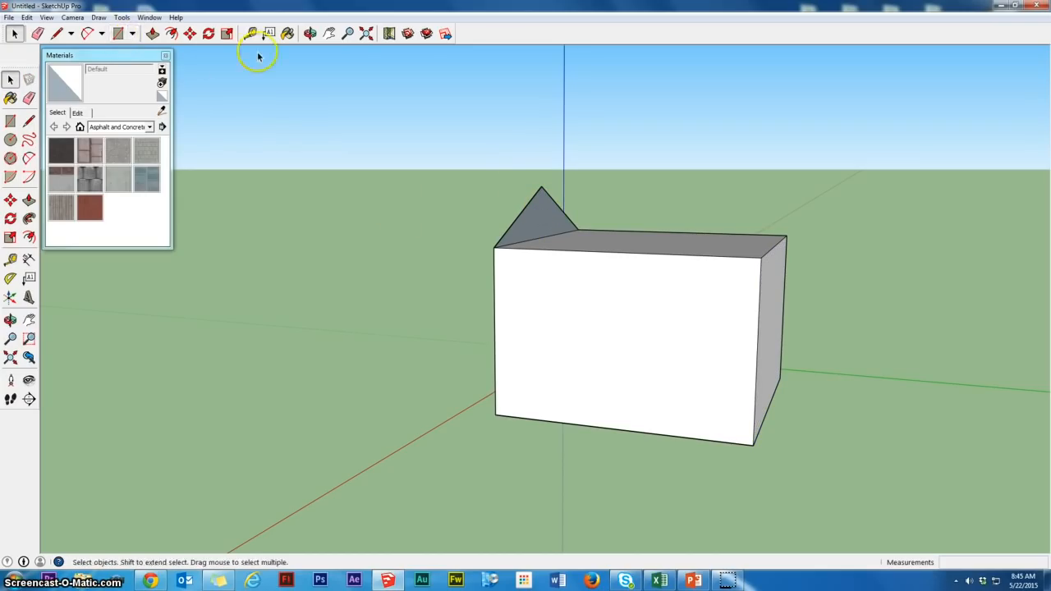
Push/Pull the gable triangle 15' to the far end of the box to form the roof.
{"action": "left_click", "coordinate": [152, 33]}
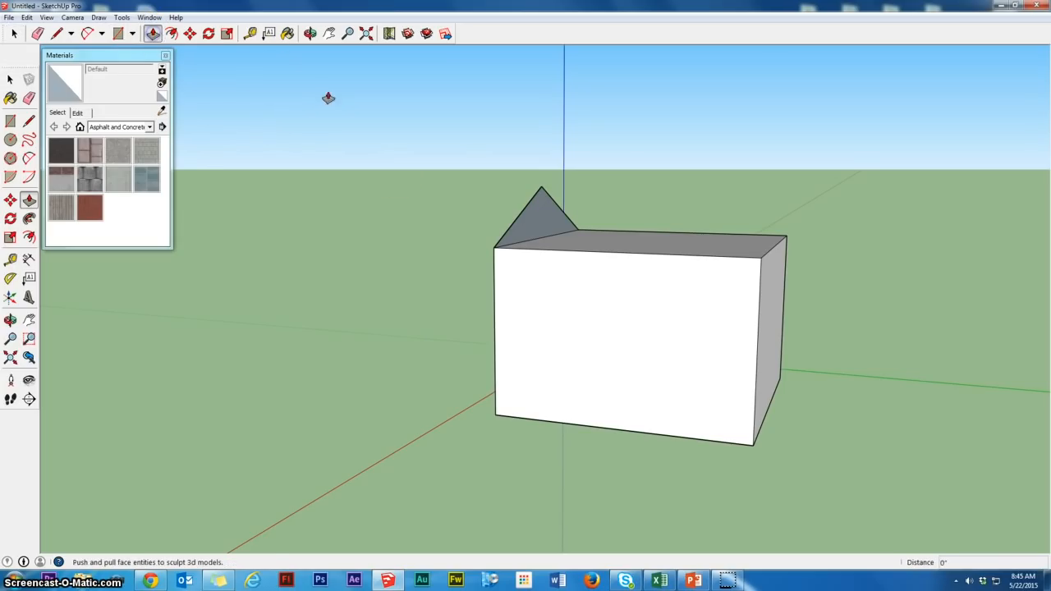
{"action": "left_click_drag", "start_coordinate": [537, 215], "coordinate": [776, 245]}
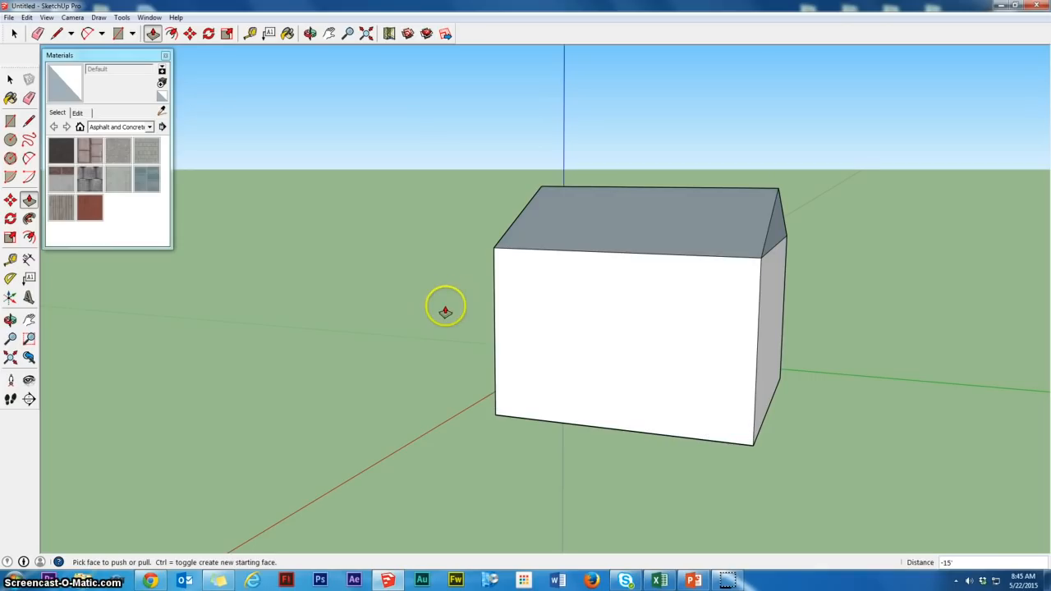
Close the open front gable with a vertical line from its peak to the midpoint of the wall's top edge, and delete that line.
{"action": "middle_click_drag", "start_coordinate": [431, 319], "coordinate": [819, 446]}
{"action": "middle_click_drag", "start_coordinate": [695, 405], "coordinate": [830, 277]}
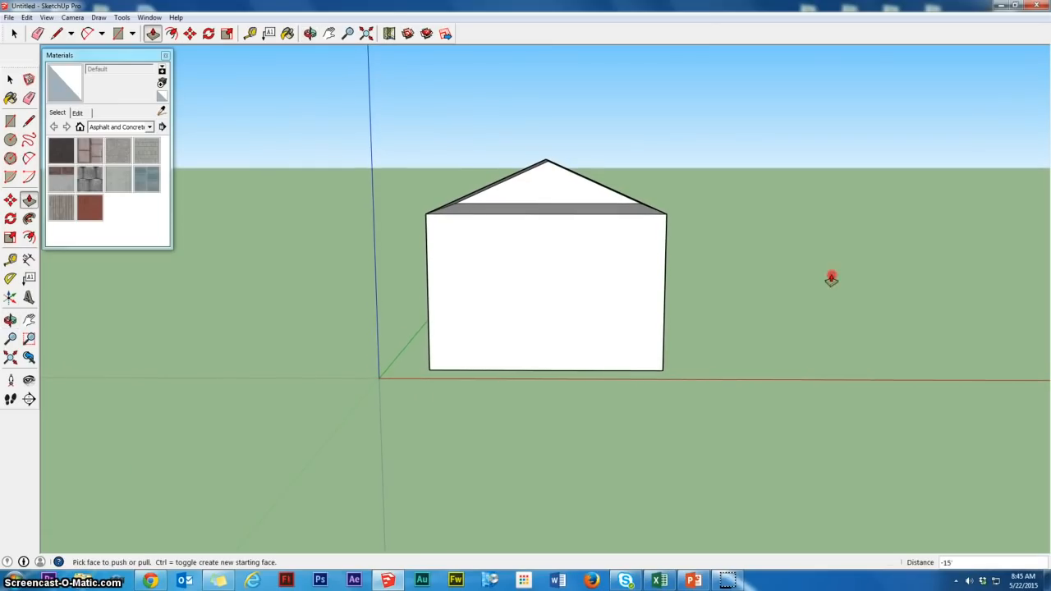
{"action": "left_click", "coordinate": [575, 202]}
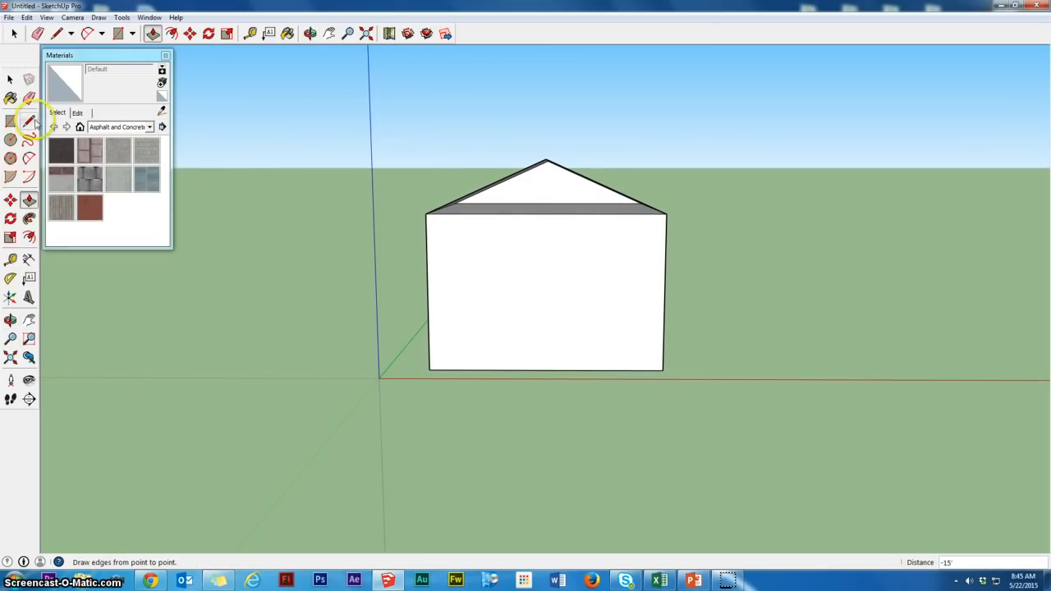
{"action": "left_click", "coordinate": [29, 121]}
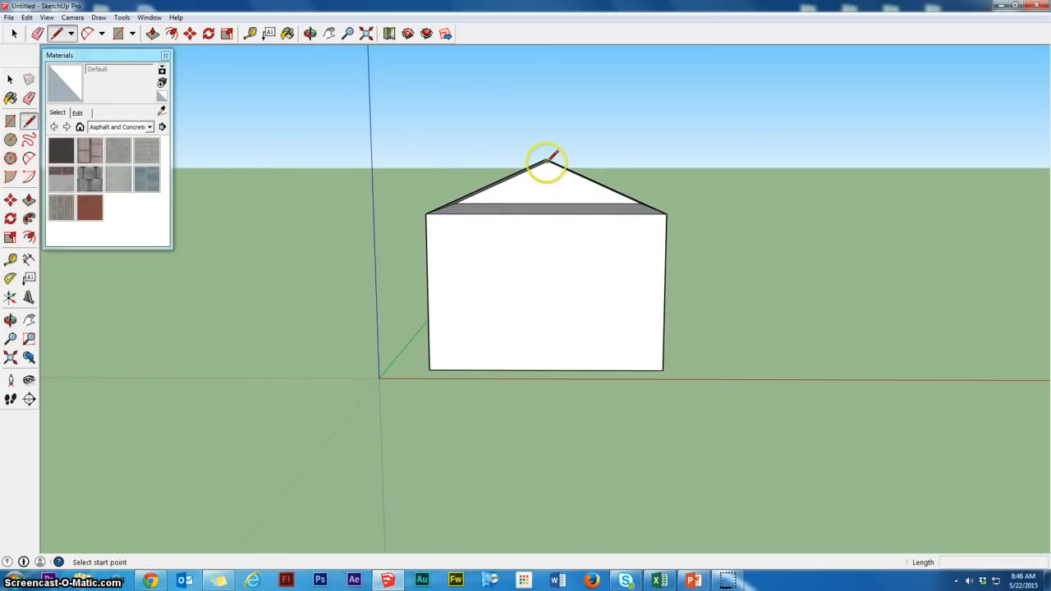
{"action": "left_click", "coordinate": [547, 162]}
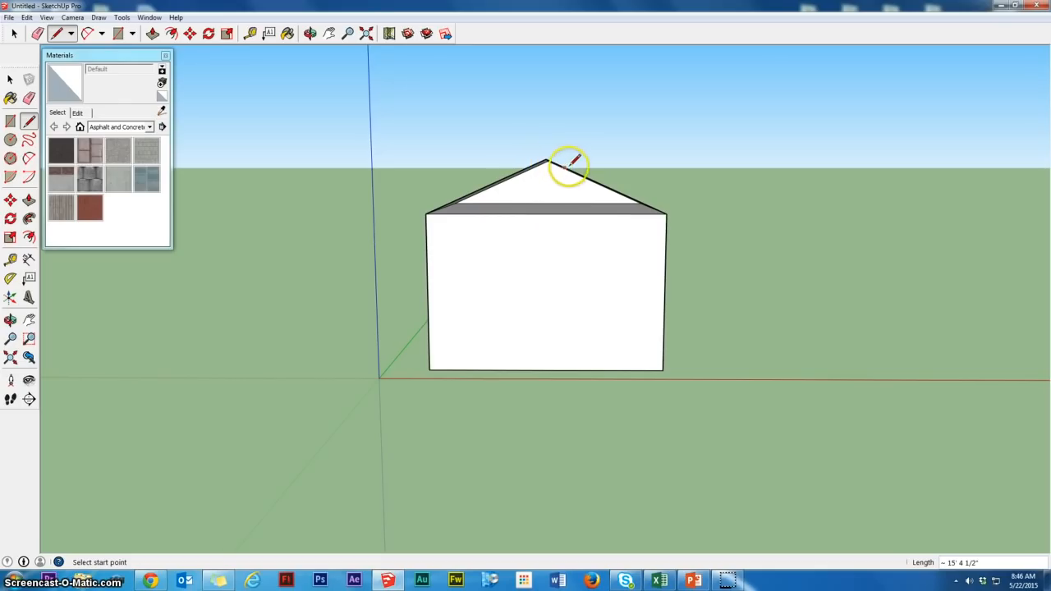
{"action": "middle_click_drag", "start_coordinate": [547, 172], "coordinate": [509, 201]}
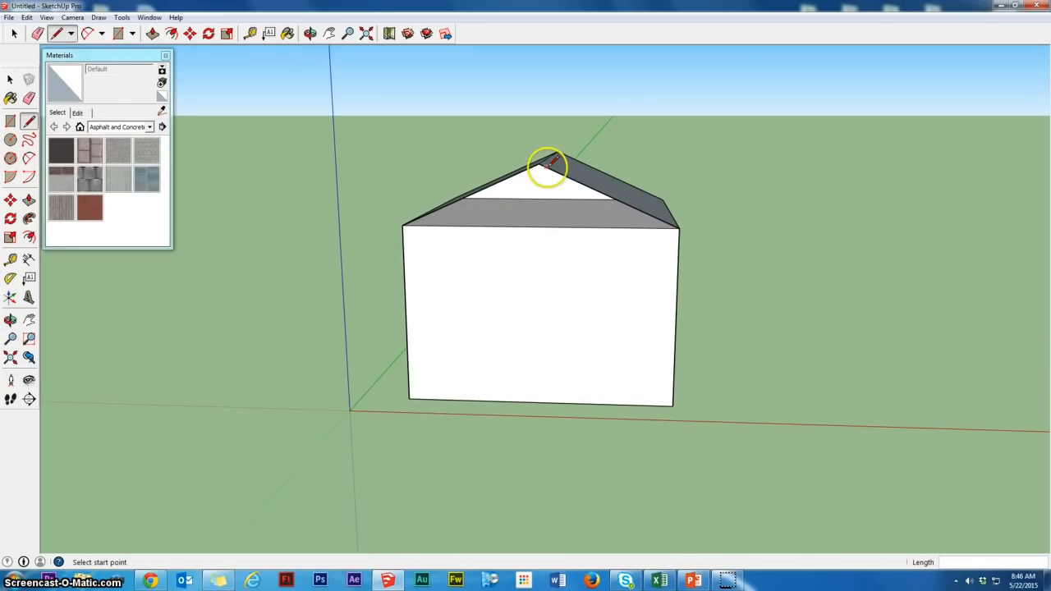
{"action": "left_click", "coordinate": [538, 222]}
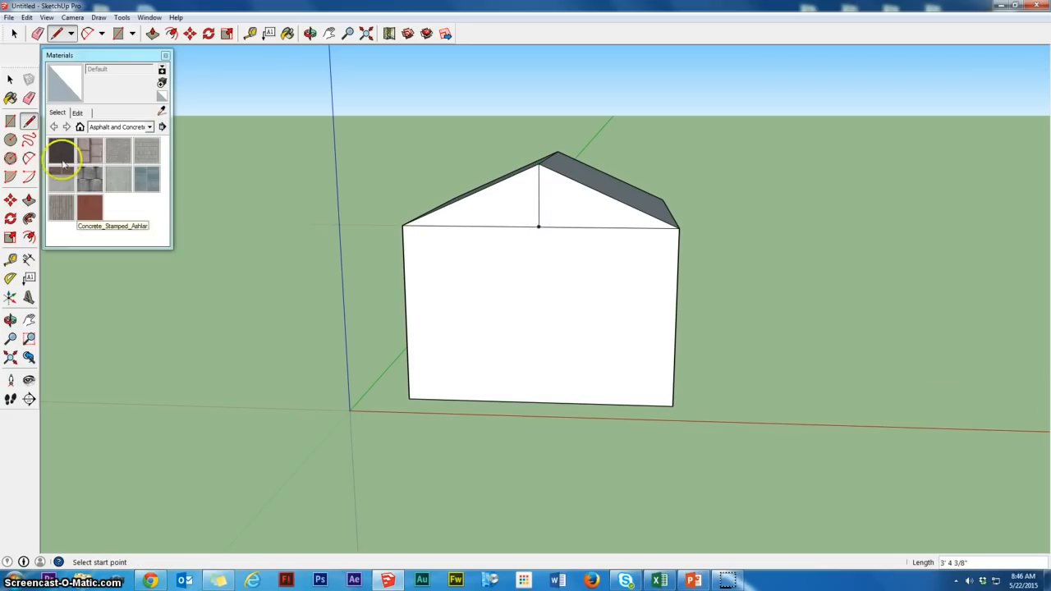
{"action": "left_click", "coordinate": [10, 78]}
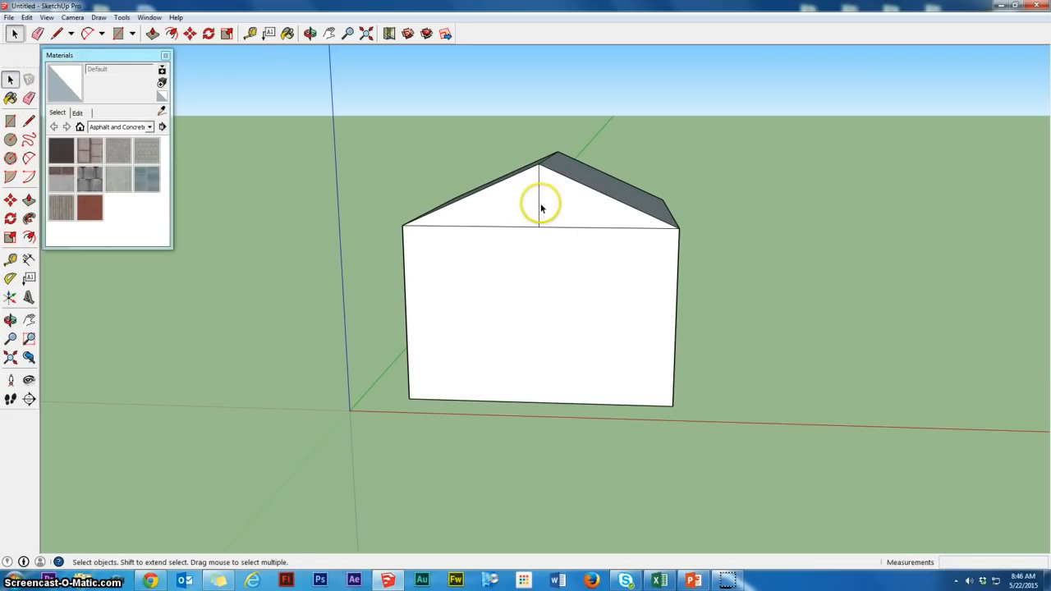
{"action": "key", "text": "Delete"}
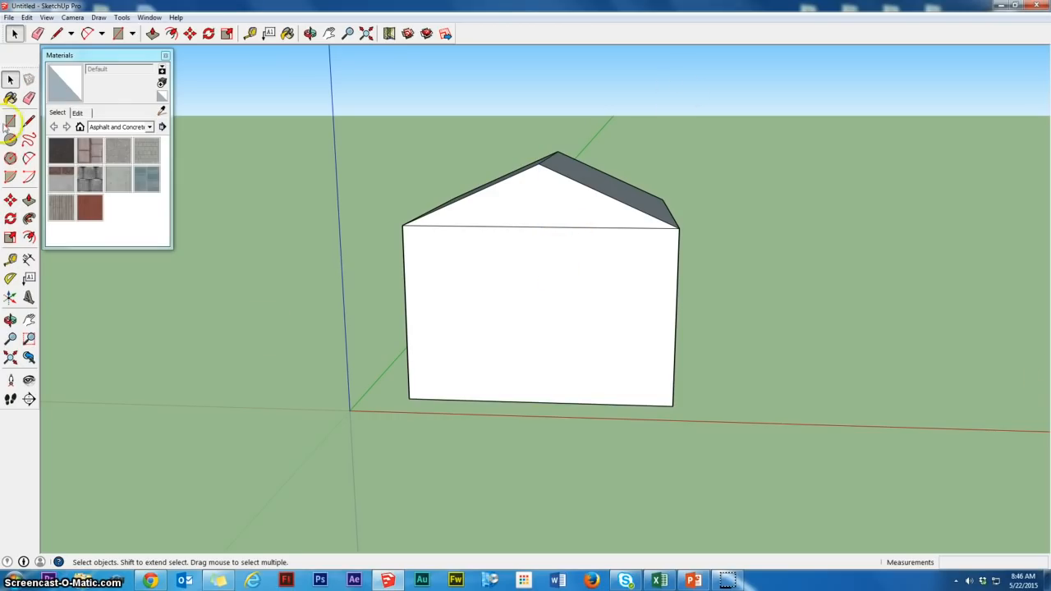
Draw a door rectangle about 6' 1" by 6' 8" on the front wall's bottom edge and a wide, low window rectangle above it.
{"action": "left_click", "coordinate": [10, 120]}
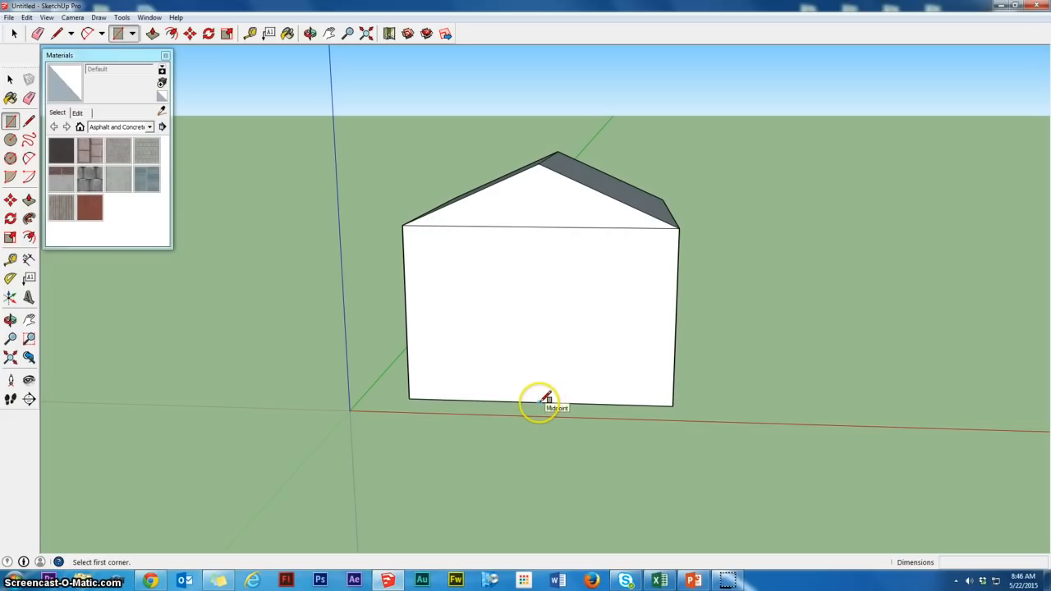
{"action": "left_click", "coordinate": [484, 401]}
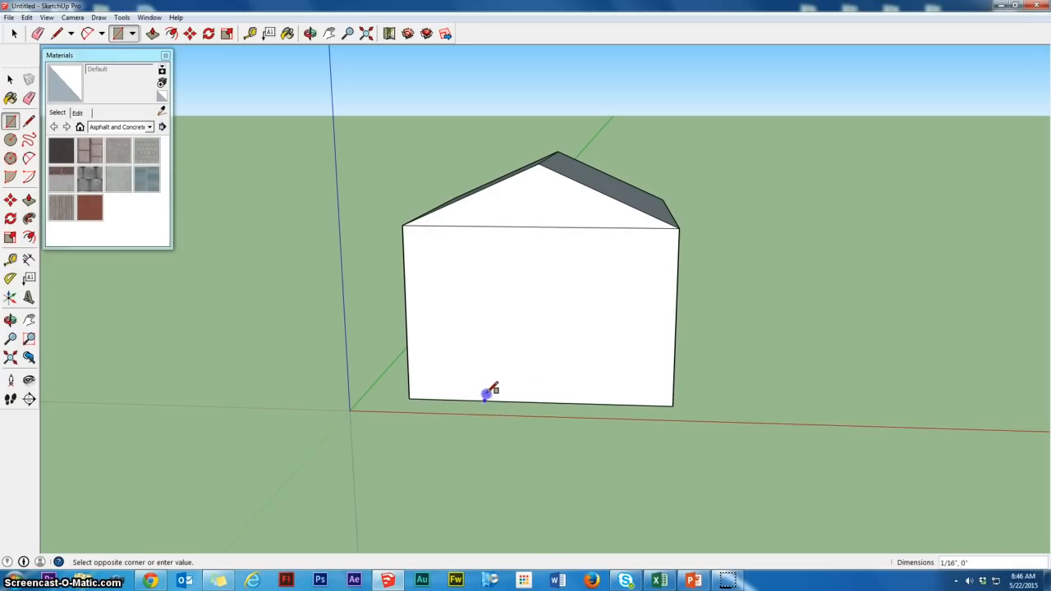
{"action": "left_click", "coordinate": [595, 290]}
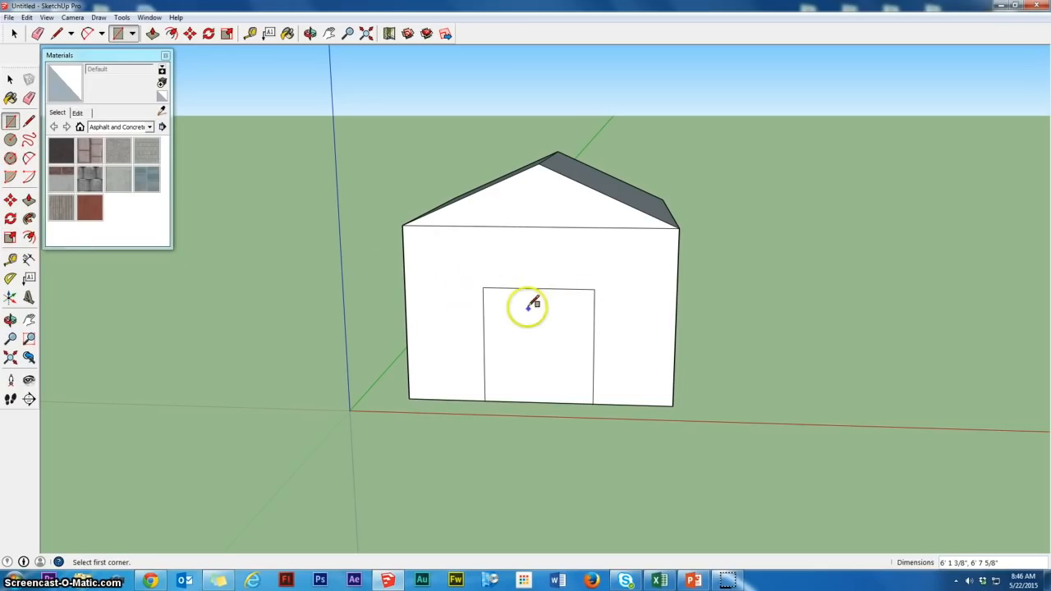
{"action": "left_click", "coordinate": [418, 240]}
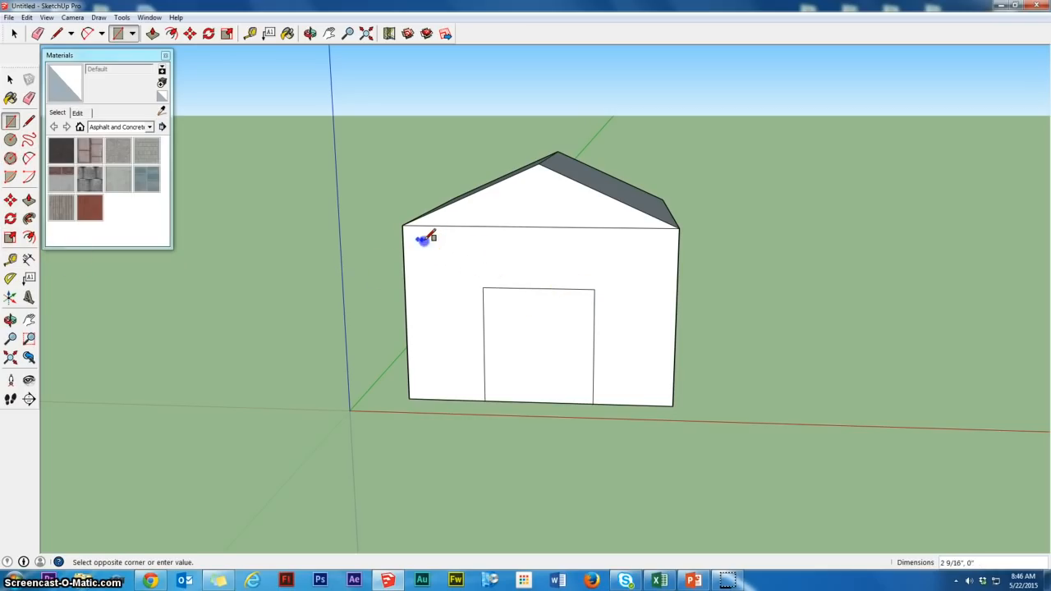
{"action": "left_click", "coordinate": [660, 270]}
Push/Pull the door face about 7" and the window face about 5" into the front wall.
{"action": "left_click", "coordinate": [152, 33]}
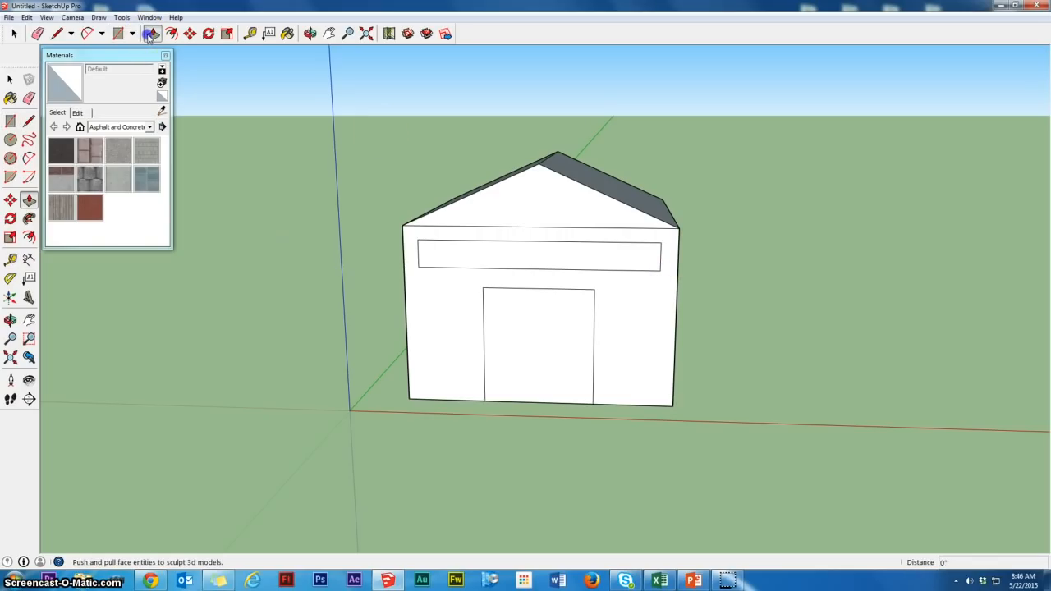
{"action": "left_click", "coordinate": [535, 381]}
{"action": "left_click", "coordinate": [526, 376]}
{"action": "left_click", "coordinate": [535, 251]}
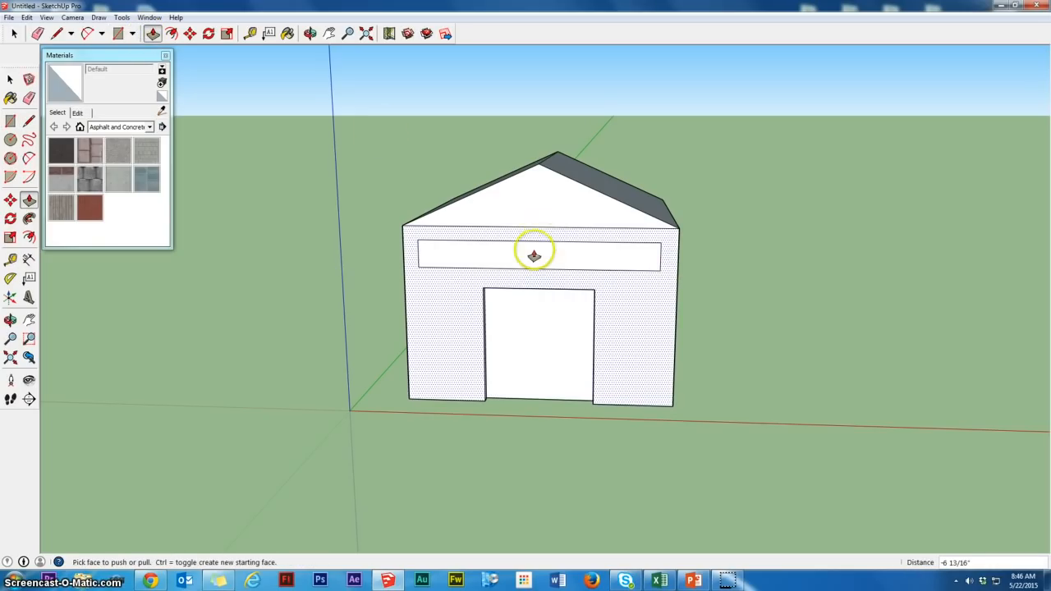
{"action": "left_click", "coordinate": [534, 256]}
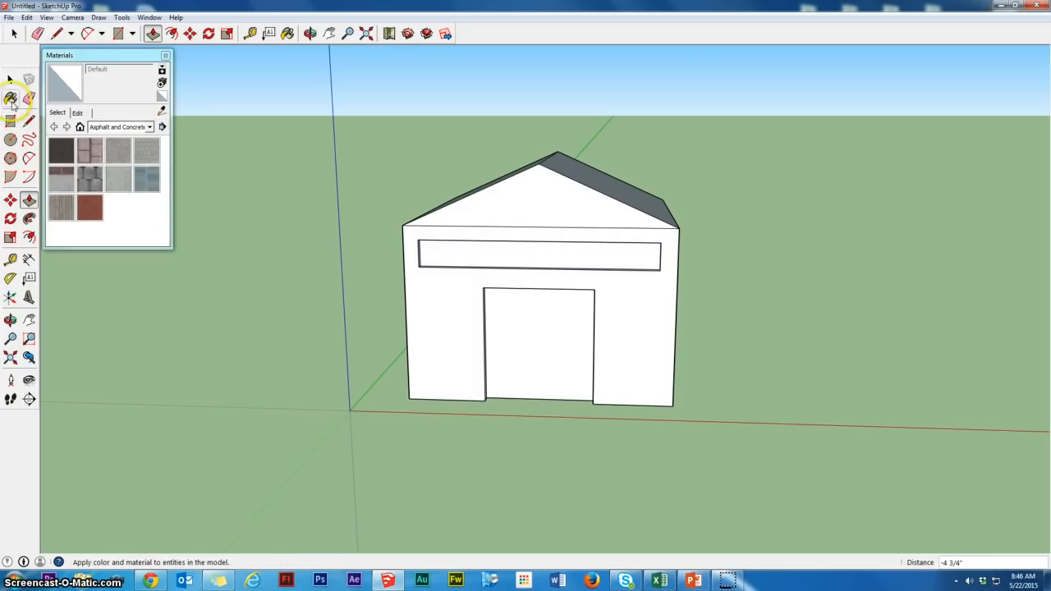
Paint both roof slopes with the dark Roofing_Shingles_GAF material from the Roofing collection.
{"action": "left_click", "coordinate": [10, 98]}
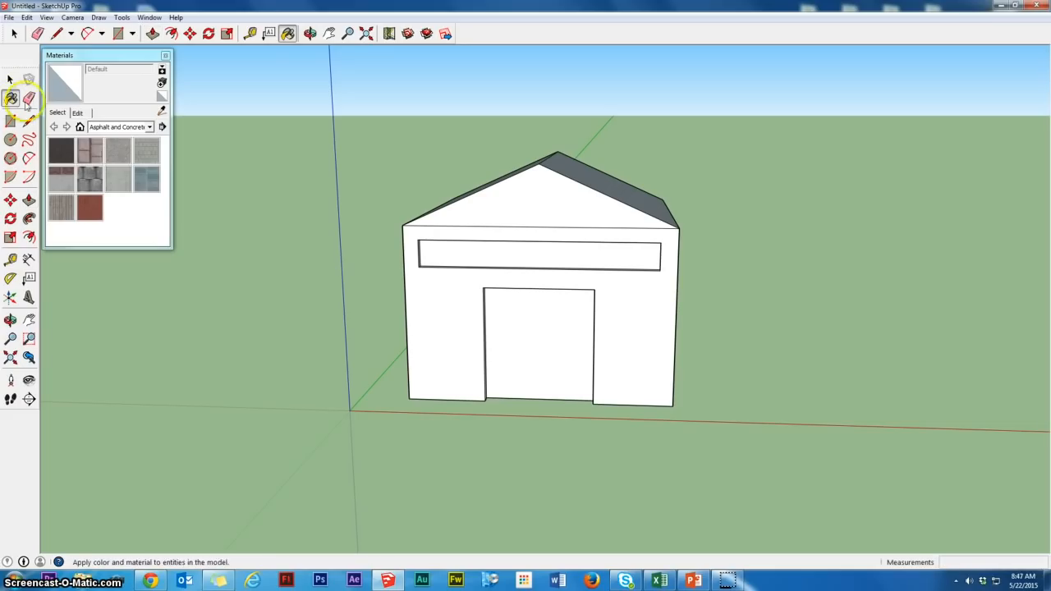
{"action": "left_click", "coordinate": [149, 128]}
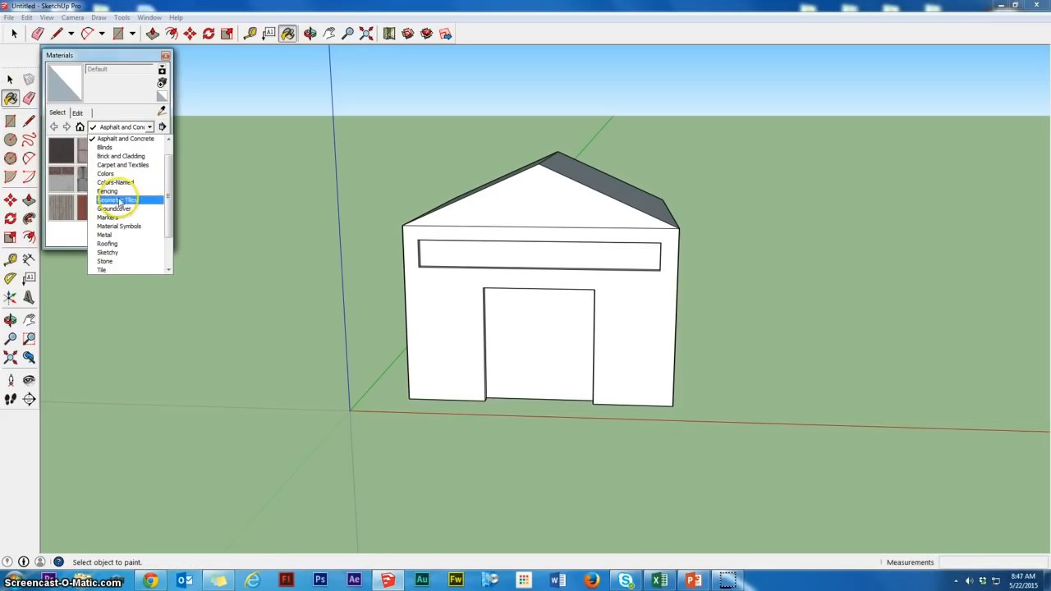
{"action": "left_click", "coordinate": [110, 245]}
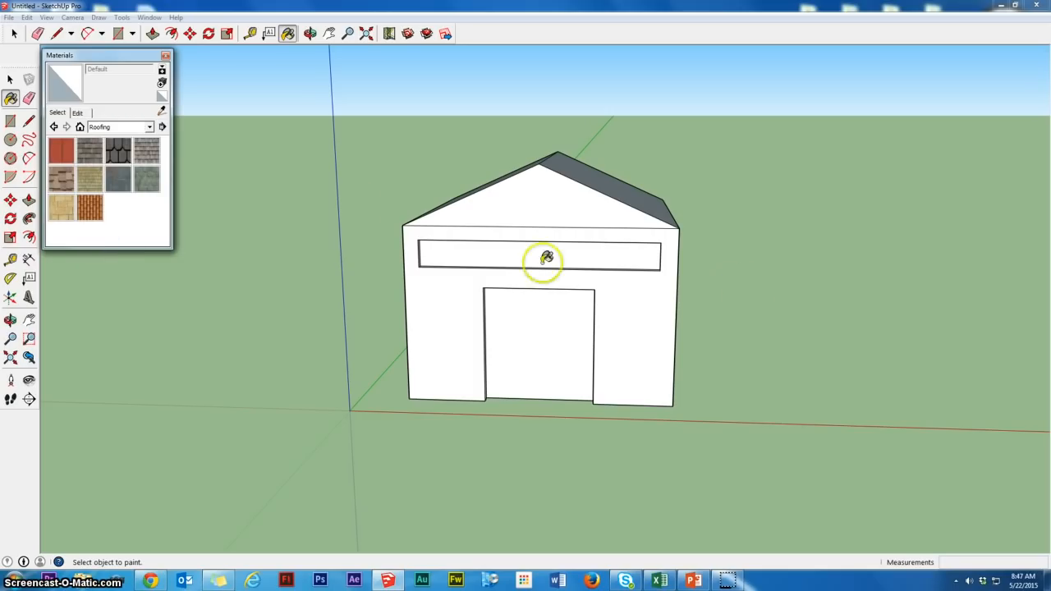
{"action": "left_click", "coordinate": [111, 151]}
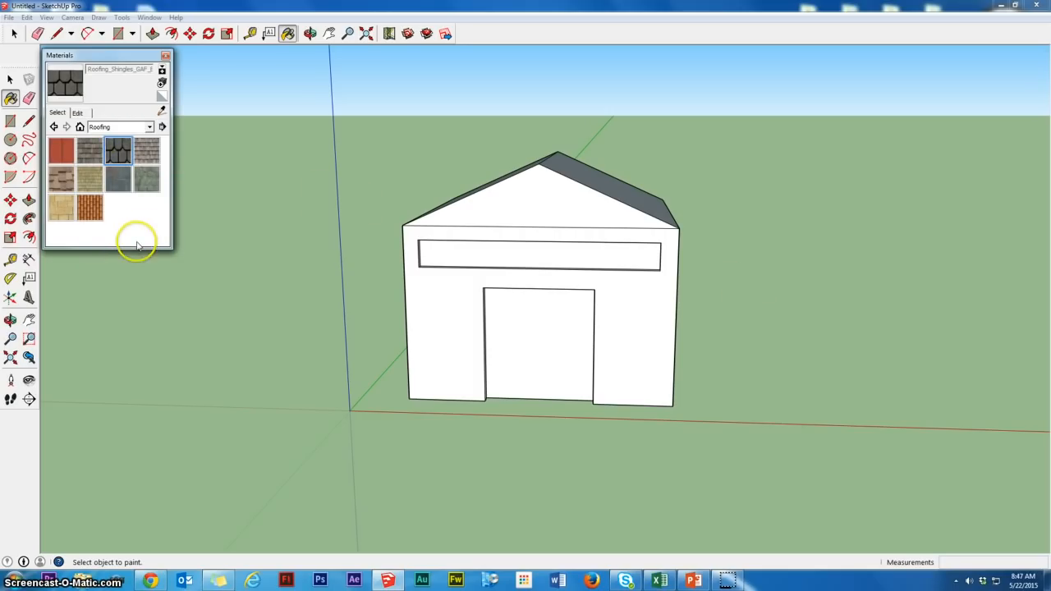
{"action": "left_click", "coordinate": [575, 172]}
{"action": "mouse_move", "coordinate": [545, 172]}
{"action": "middle_mouse_down"}
{"action": "mouse_move", "coordinate": [486, 209]}
{"action": "mouse_move", "coordinate": [481, 300]}
{"action": "middle_mouse_up"}
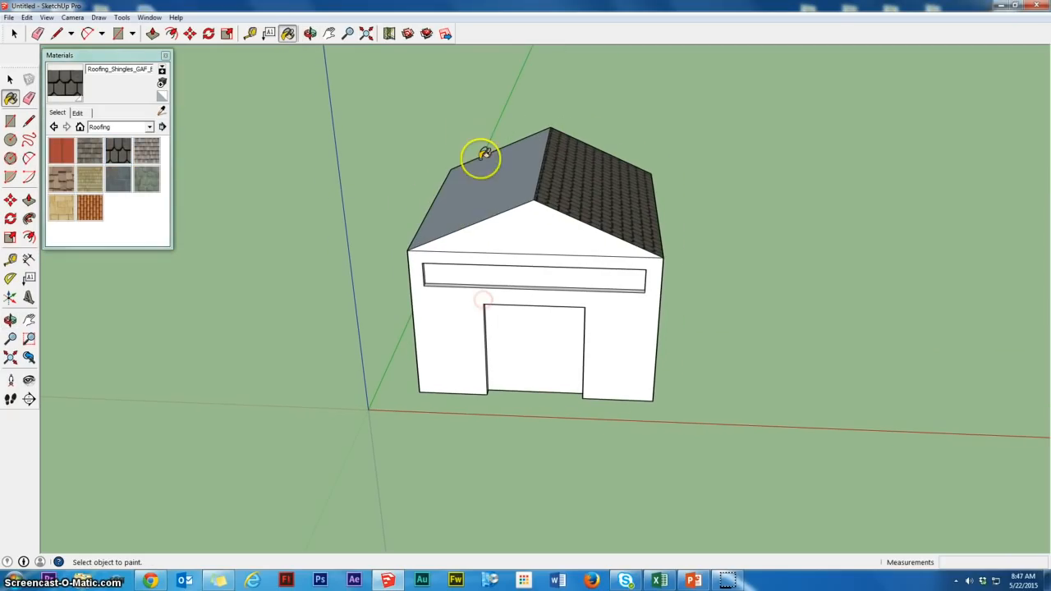
{"action": "left_click", "coordinate": [488, 184]}
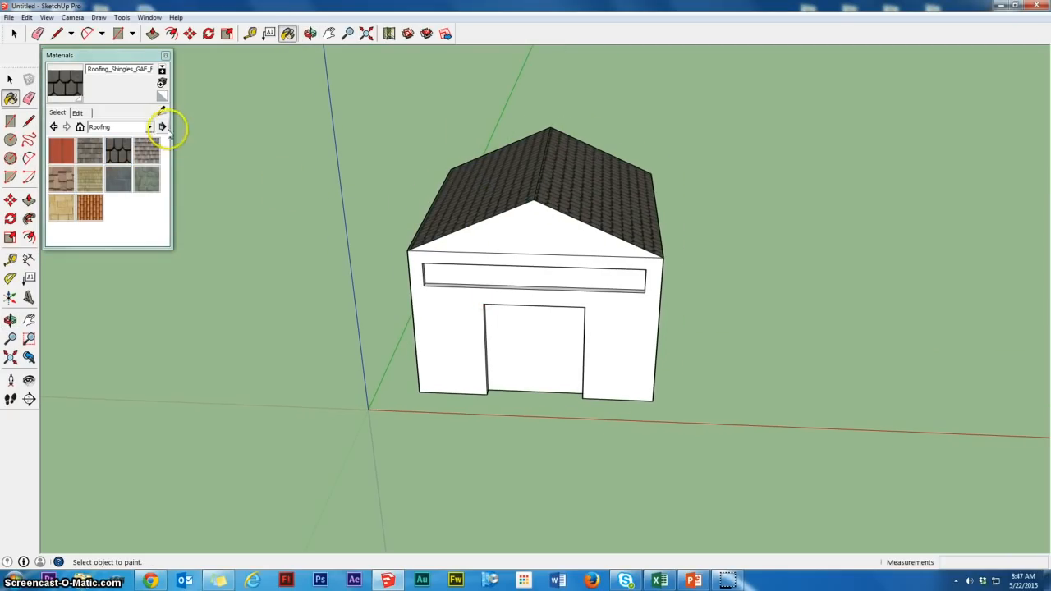
Paint the front gable and the front wall with the reddish Stone_Flagstone_Ashlar material from the Stone collection.
{"action": "left_click", "coordinate": [150, 126]}
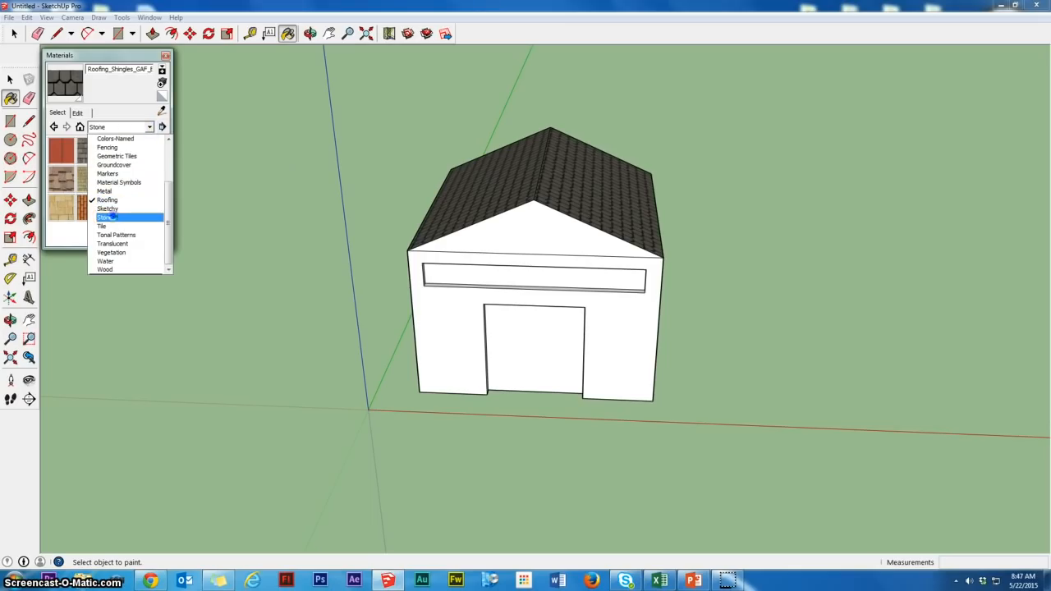
{"action": "left_click", "coordinate": [123, 215]}
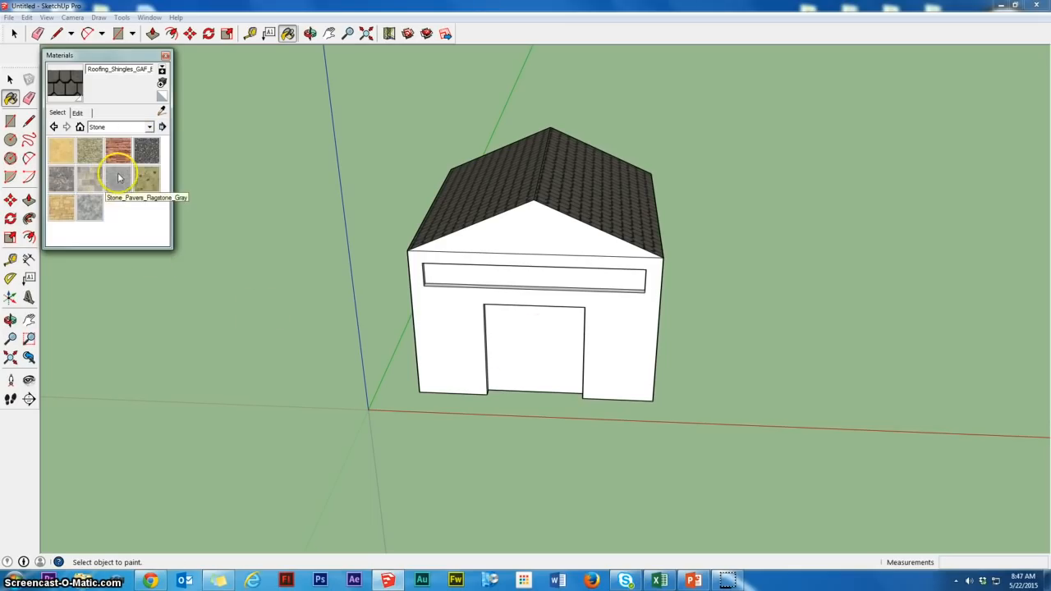
{"action": "left_click", "coordinate": [117, 150]}
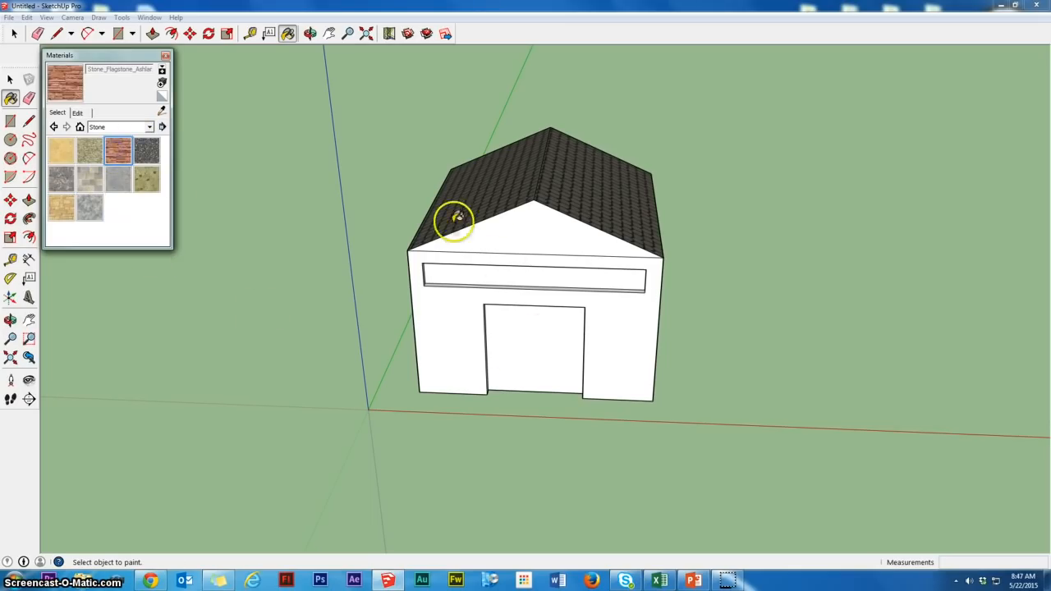
{"action": "left_click", "coordinate": [534, 226]}
{"action": "left_click", "coordinate": [617, 324]}
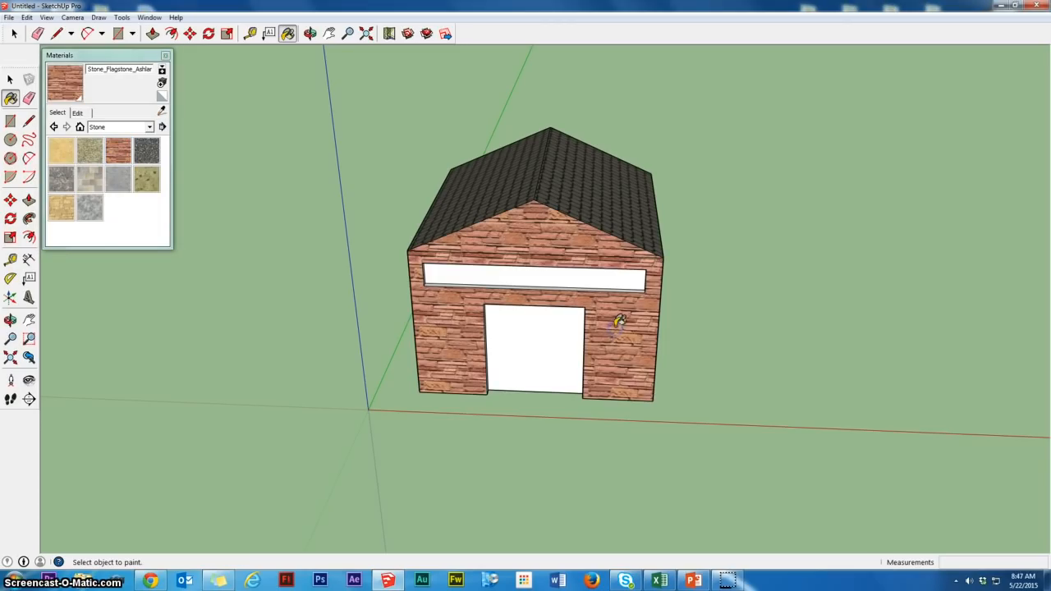
Paint both side walls, the rear wall and the rear gable with the same Stone_Flagstone_Ashlar material.
{"action": "mouse_move", "coordinate": [687, 307]}
{"action": "middle_mouse_down"}
{"action": "mouse_move", "coordinate": [648, 331]}
{"action": "mouse_move", "coordinate": [653, 319]}
{"action": "middle_mouse_up"}
{"action": "left_click", "coordinate": [694, 284]}
{"action": "mouse_move", "coordinate": [695, 284]}
{"action": "middle_mouse_down"}
{"action": "mouse_move", "coordinate": [682, 307]}
{"action": "mouse_move", "coordinate": [368, 291]}
{"action": "mouse_move", "coordinate": [783, 466]}
{"action": "mouse_move", "coordinate": [717, 458]}
{"action": "mouse_move", "coordinate": [634, 382]}
{"action": "middle_mouse_up"}
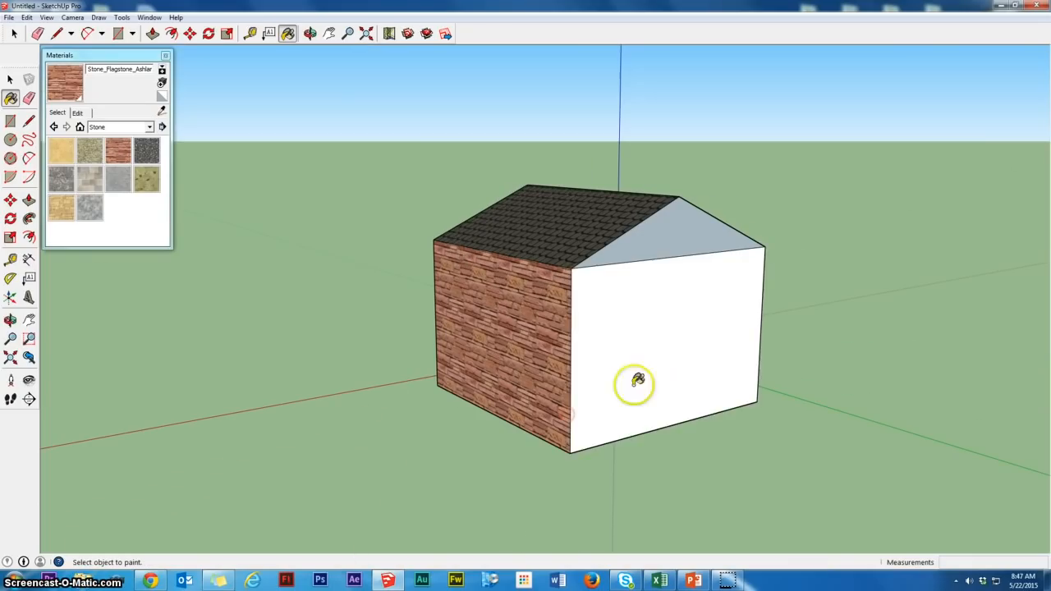
{"action": "left_click", "coordinate": [633, 383]}
{"action": "left_click", "coordinate": [687, 212]}
{"action": "mouse_move", "coordinate": [739, 317]}
{"action": "middle_mouse_down"}
{"action": "mouse_move", "coordinate": [747, 363]}
{"action": "mouse_move", "coordinate": [322, 349]}
{"action": "middle_mouse_up"}
{"action": "left_click", "coordinate": [625, 359]}
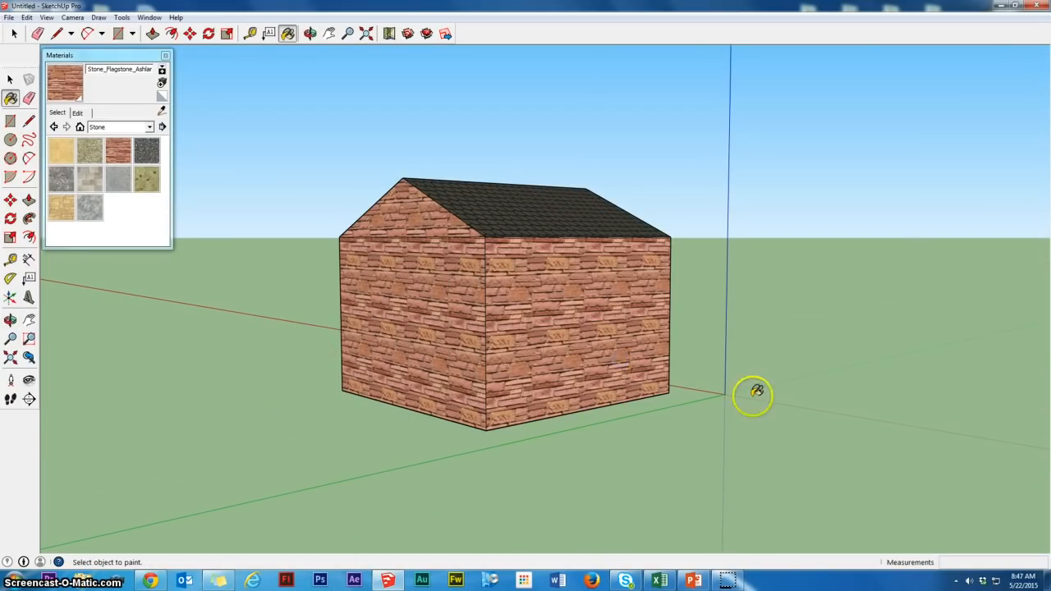
Paint the window and door faces on the front wall with the Translucent_Glass_Sky material from the Translucent collection.
{"action": "mouse_move", "coordinate": [751, 392]}
{"action": "middle_mouse_down"}
{"action": "mouse_move", "coordinate": [413, 392]}
{"action": "mouse_move", "coordinate": [589, 380]}
{"action": "mouse_move", "coordinate": [265, 404]}
{"action": "mouse_move", "coordinate": [550, 436]}
{"action": "mouse_move", "coordinate": [468, 450]}
{"action": "middle_mouse_up"}
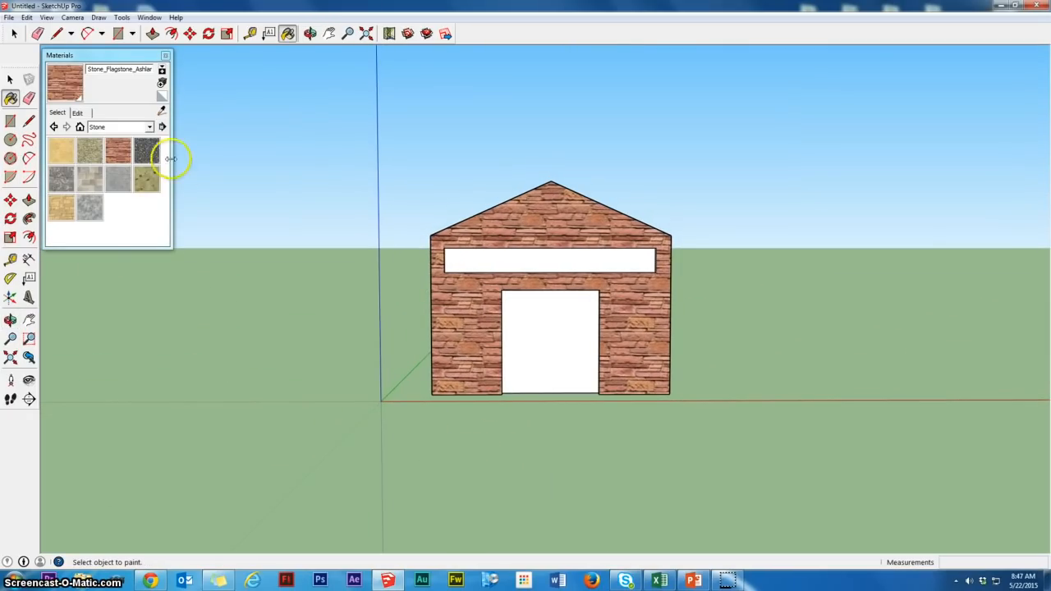
{"action": "left_click", "coordinate": [149, 127]}
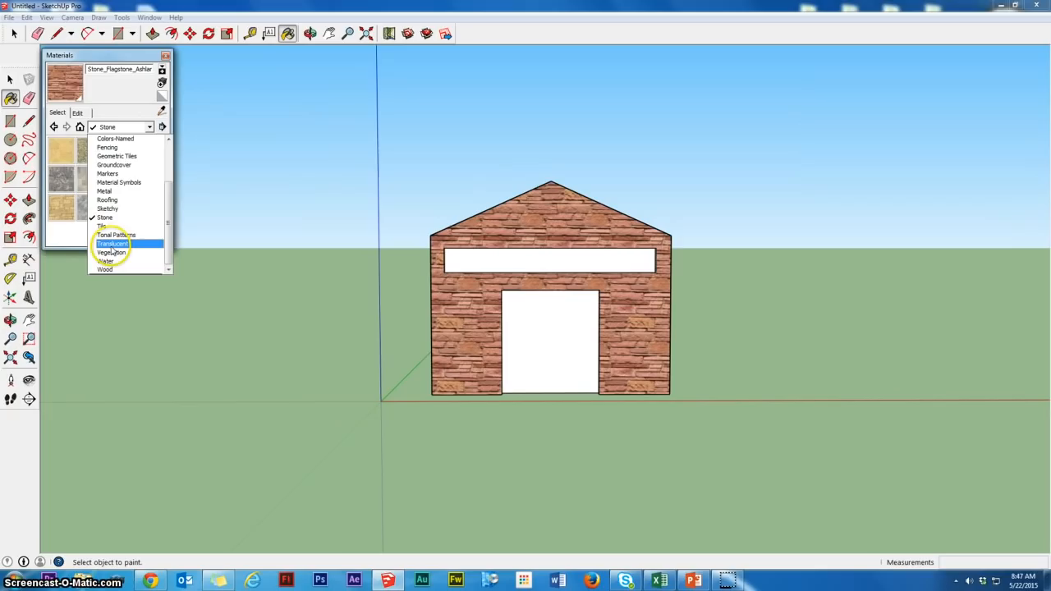
{"action": "left_click", "coordinate": [111, 244]}
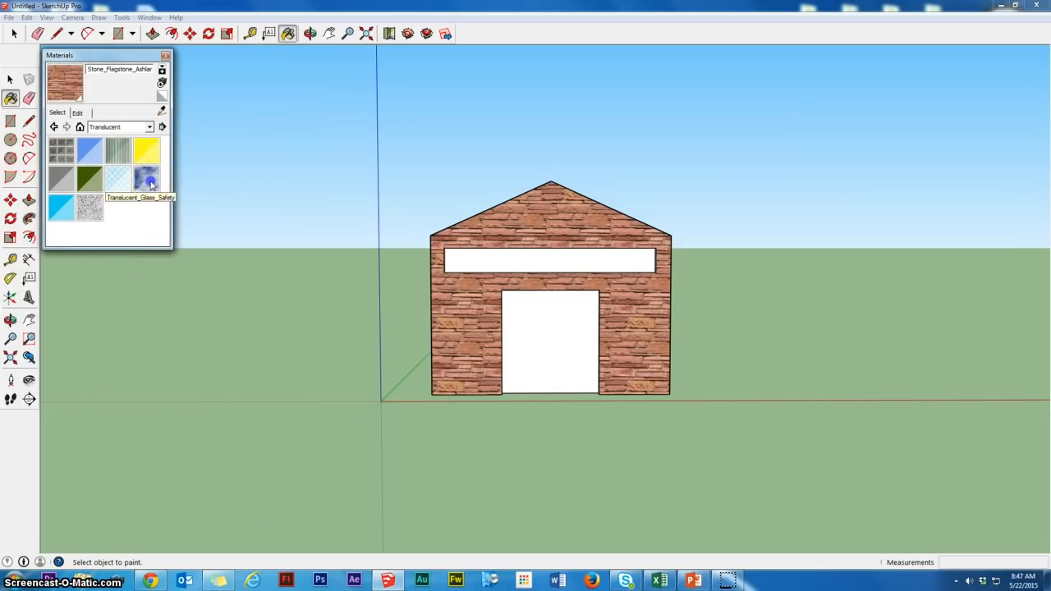
{"action": "left_click", "coordinate": [150, 185]}
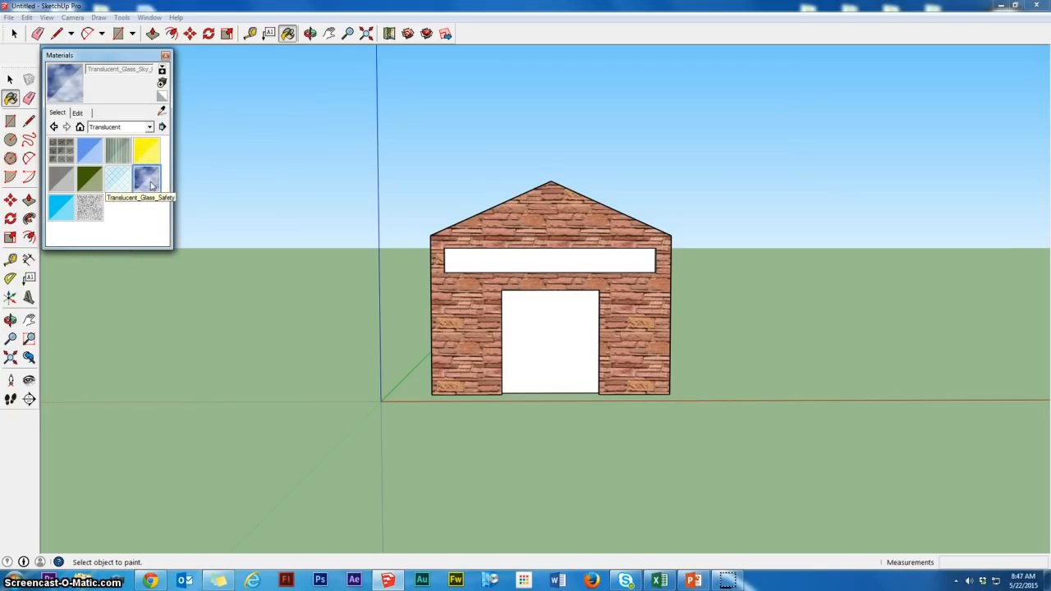
{"action": "left_click", "coordinate": [575, 263]}
{"action": "left_click", "coordinate": [547, 337]}
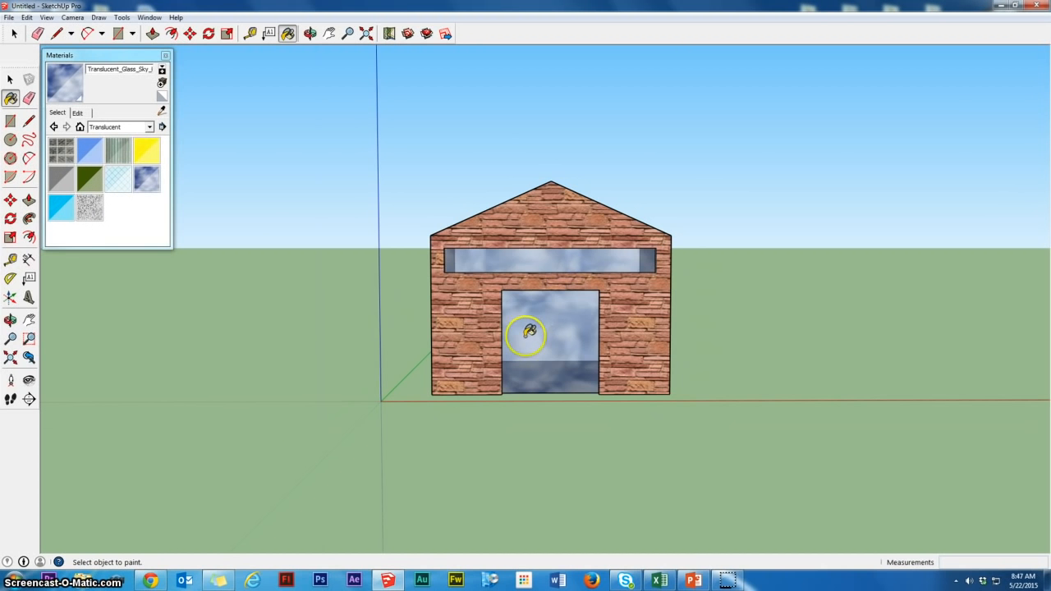
Examine the glazed door and window of the front wall up close and from a distance.
{"action": "scroll", "coordinate": [529, 331], "scroll_direction": "up", "scroll_amount": 5}
{"action": "mouse_move", "coordinate": [509, 345]}
{"action": "middle_mouse_down"}
{"action": "mouse_move", "coordinate": [647, 367]}
{"action": "mouse_move", "coordinate": [384, 359]}
{"action": "mouse_move", "coordinate": [486, 362]}
{"action": "mouse_move", "coordinate": [481, 352]}
{"action": "middle_mouse_up"}
{"action": "scroll", "coordinate": [481, 353], "scroll_direction": "up", "scroll_amount": 3}
{"action": "scroll", "coordinate": [481, 352], "scroll_direction": "down", "scroll_amount": 4}
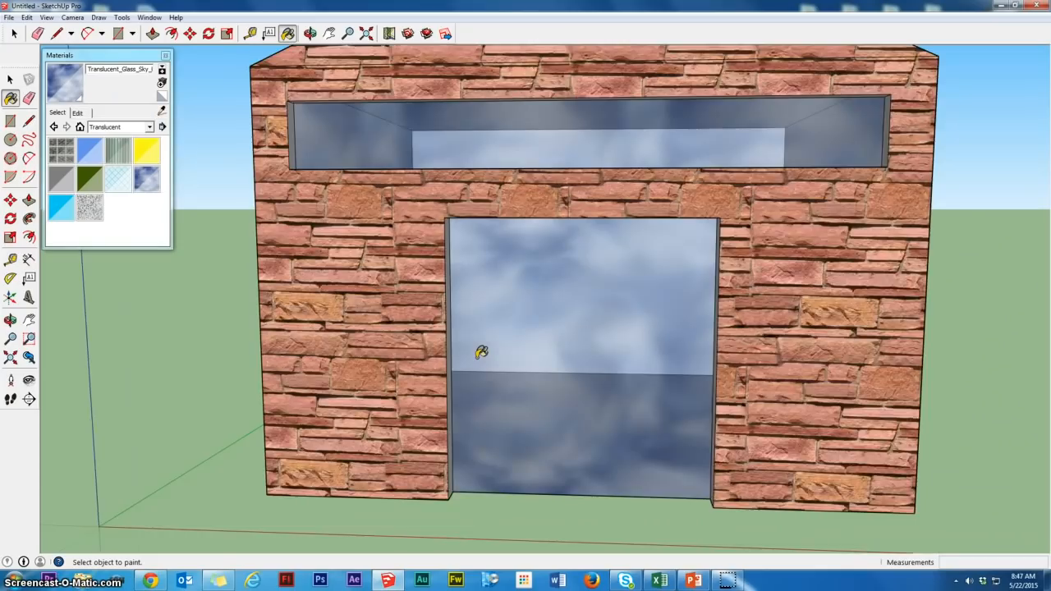
{"action": "scroll", "coordinate": [481, 352], "scroll_direction": "down", "scroll_amount": 3}
{"action": "scroll", "coordinate": [534, 361], "scroll_direction": "down", "scroll_amount": 3}
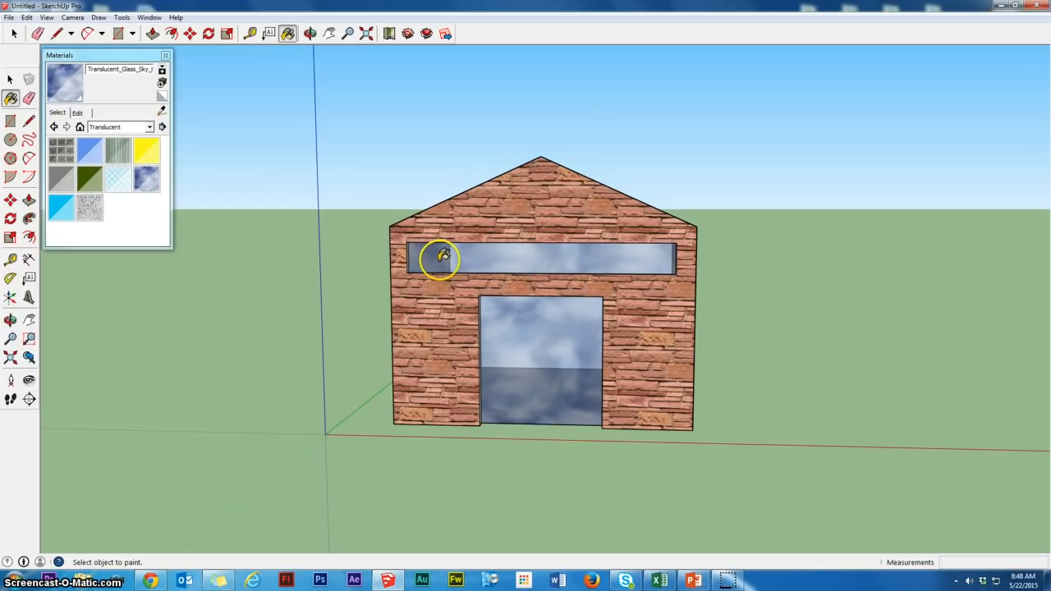
{"action": "scroll", "coordinate": [443, 257], "scroll_direction": "down", "scroll_amount": 3}
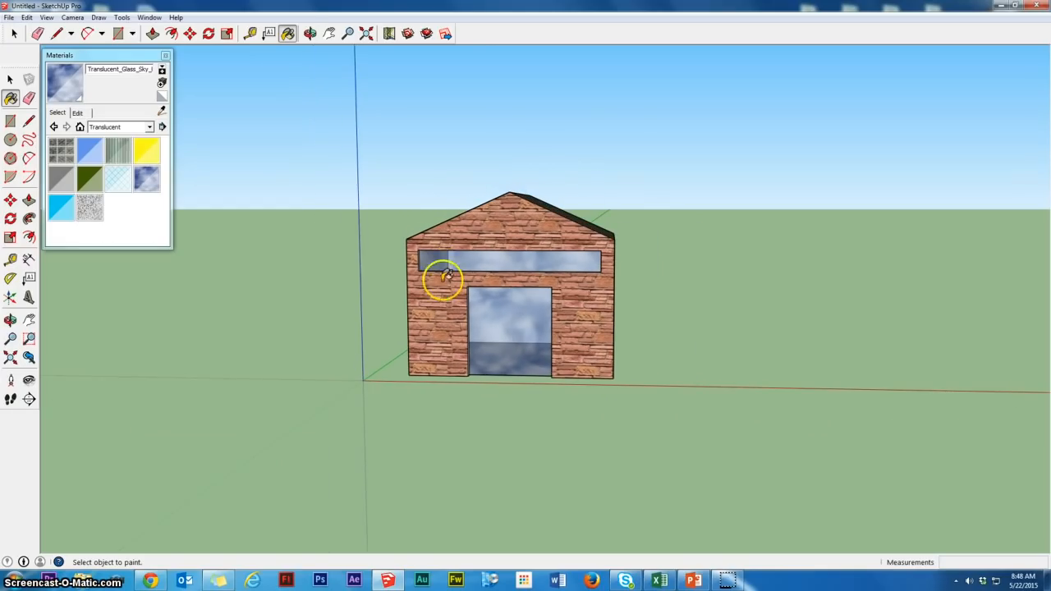
Place the 3D text "Bush 3.0" in Eras Bold ITC, 10" high and extruded 6", on the front gable.
{"action": "mouse_move", "coordinate": [443, 276]}
{"action": "middle_mouse_down"}
{"action": "mouse_move", "coordinate": [415, 352]}
{"action": "mouse_move", "coordinate": [441, 357]}
{"action": "mouse_move", "coordinate": [527, 319]}
{"action": "mouse_move", "coordinate": [493, 296]}
{"action": "middle_mouse_up"}
{"action": "scroll", "coordinate": [497, 296], "scroll_direction": "up", "scroll_amount": 2}
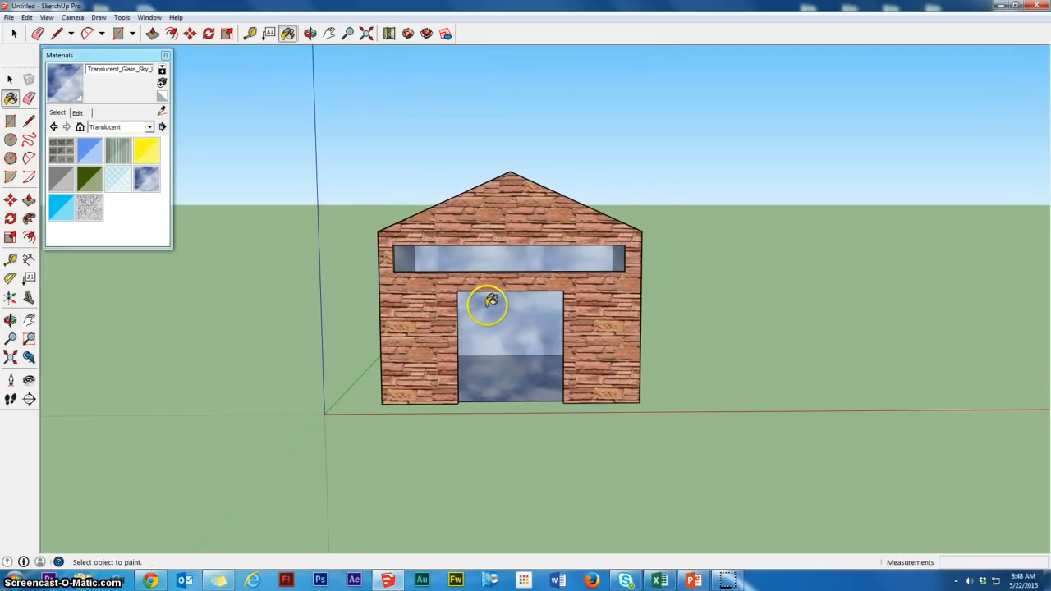
{"action": "scroll", "coordinate": [490, 301], "scroll_direction": "up", "scroll_amount": 1}
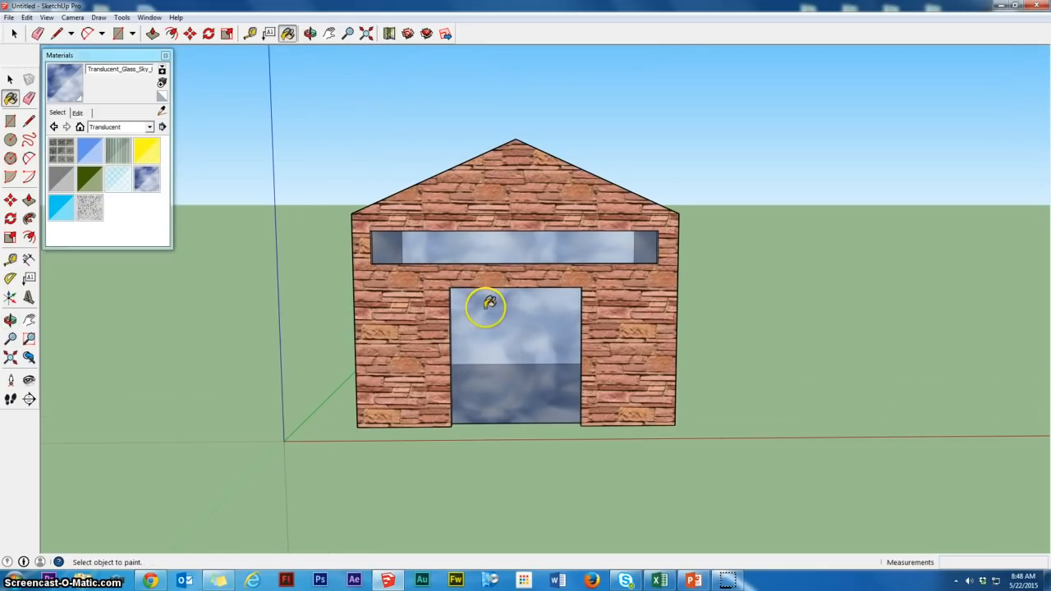
{"action": "left_click", "coordinate": [29, 298]}
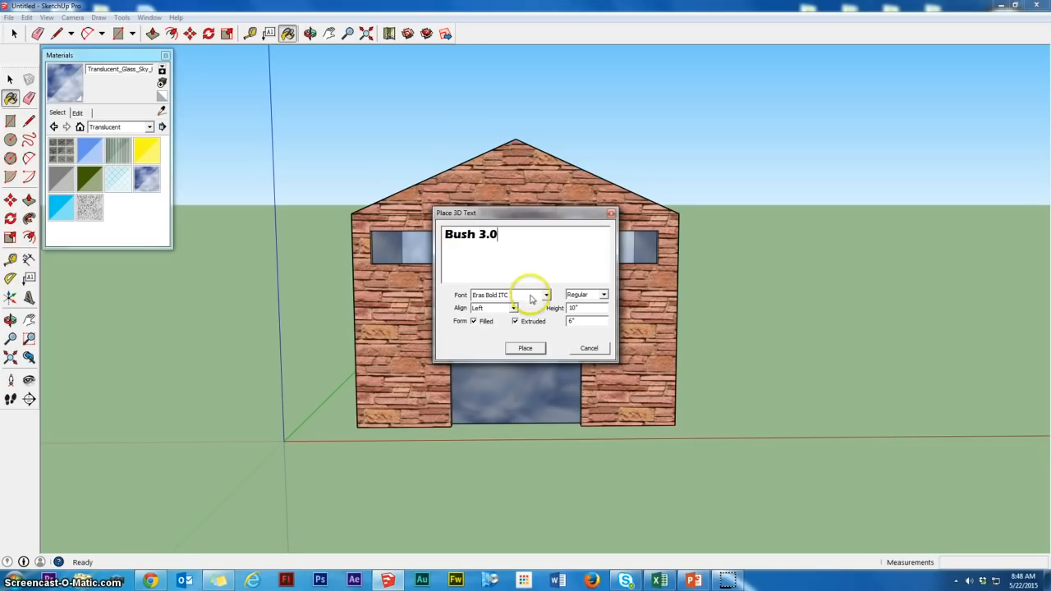
{"action": "left_click", "coordinate": [525, 348]}
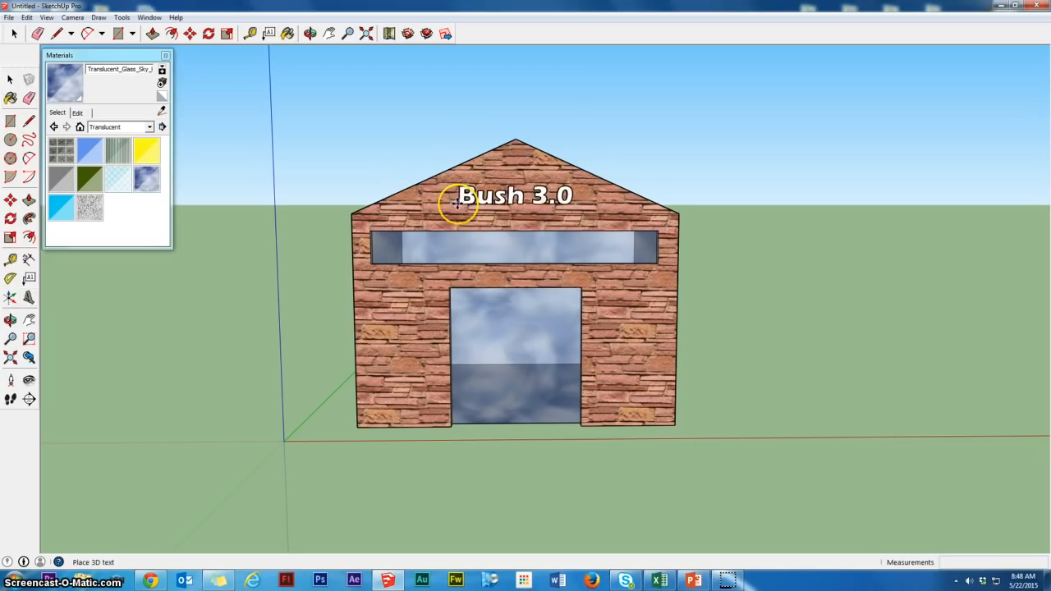
{"action": "scroll", "coordinate": [462, 205], "scroll_direction": "up", "scroll_amount": 2}
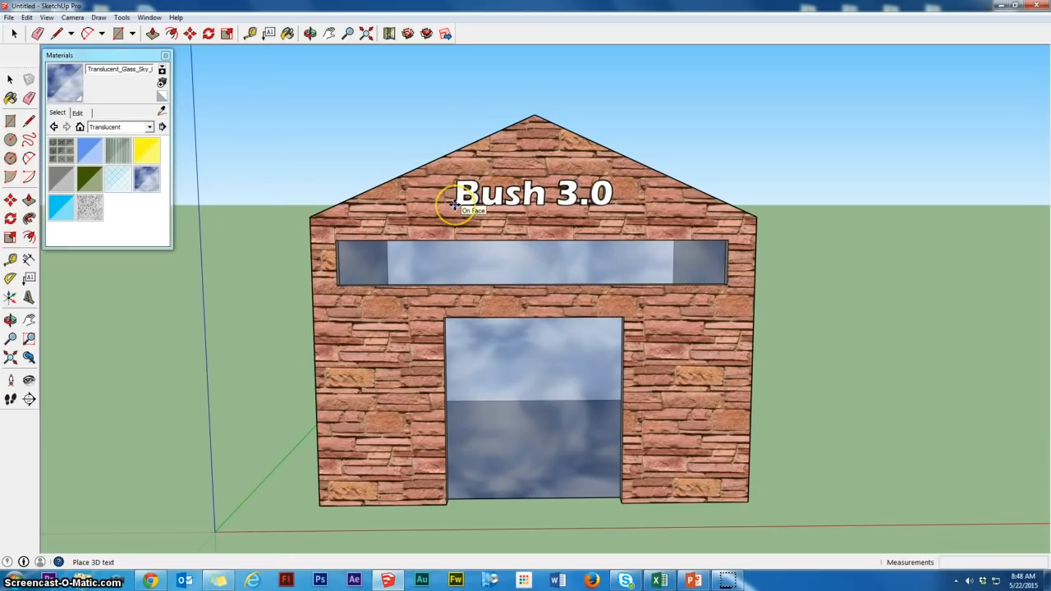
{"action": "left_click", "coordinate": [454, 204]}
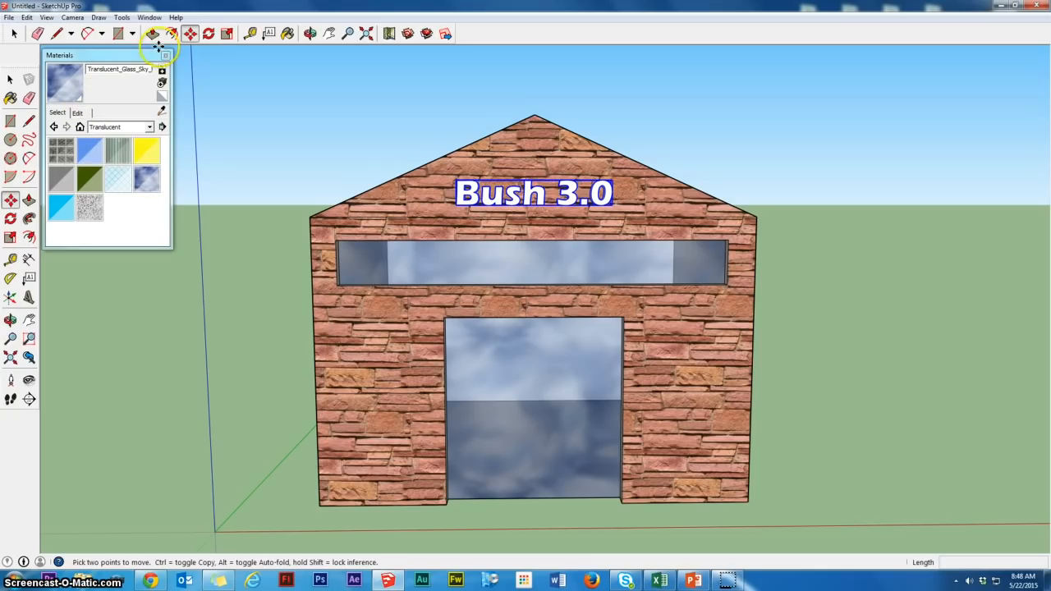
Scale the 3D text uniformly by about 1.39 and centre it on the front wall just above the window.
{"action": "left_click", "coordinate": [228, 34]}
{"action": "left_click_drag", "start_coordinate": [453, 179], "coordinate": [392, 174]}
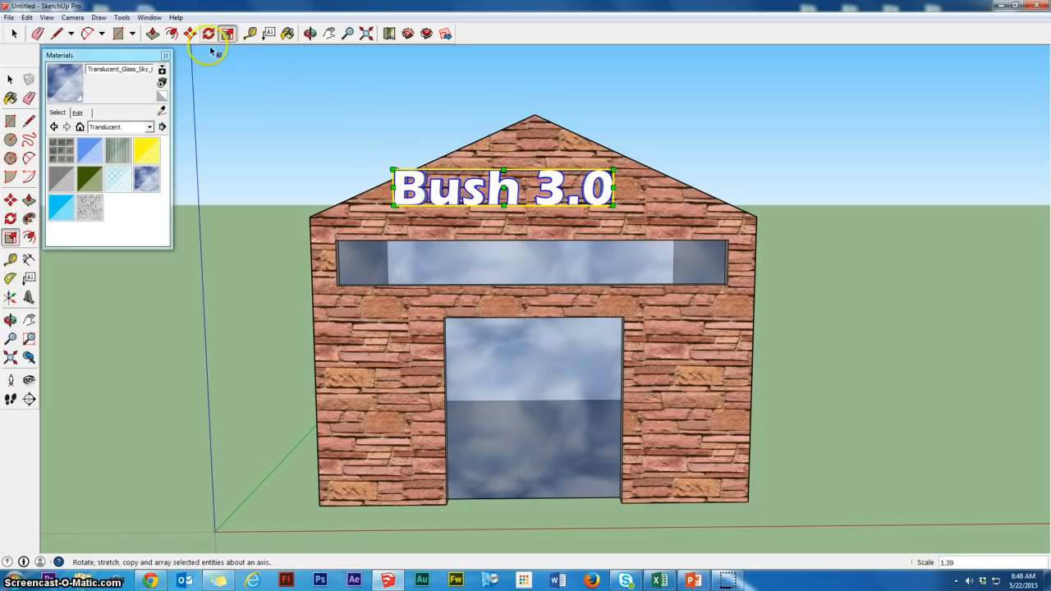
{"action": "left_click", "coordinate": [190, 34]}
{"action": "left_click", "coordinate": [538, 205]}
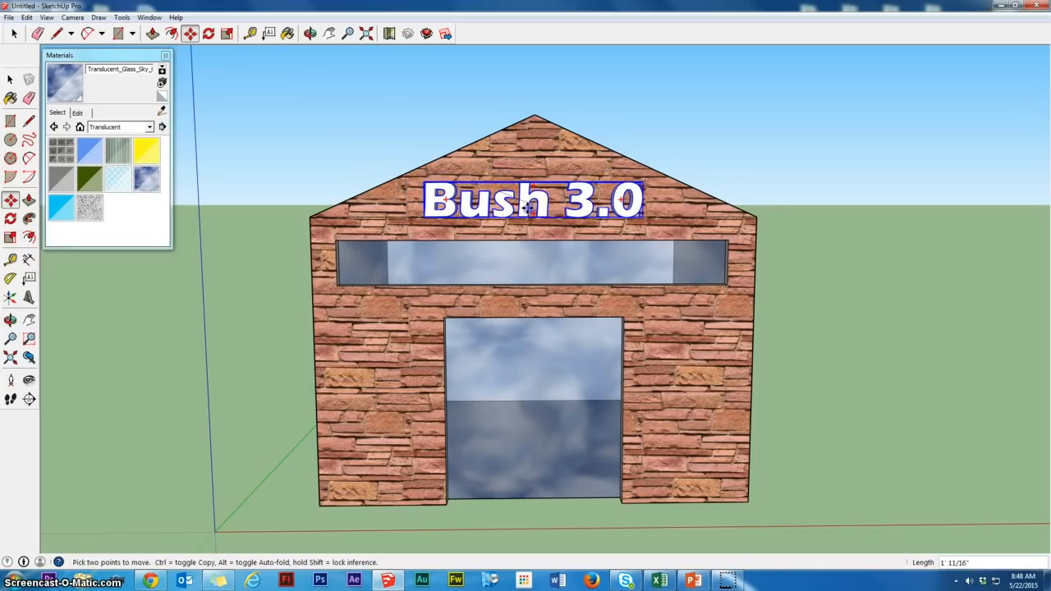
{"action": "left_click", "coordinate": [525, 212]}
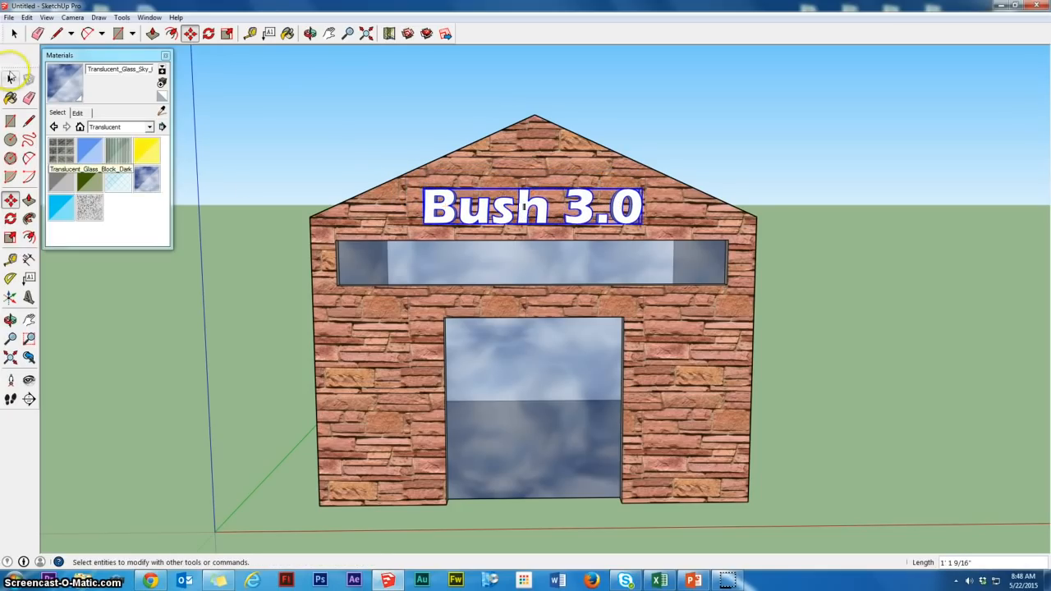
{"action": "left_click", "coordinate": [10, 79]}
{"action": "left_click", "coordinate": [274, 129]}
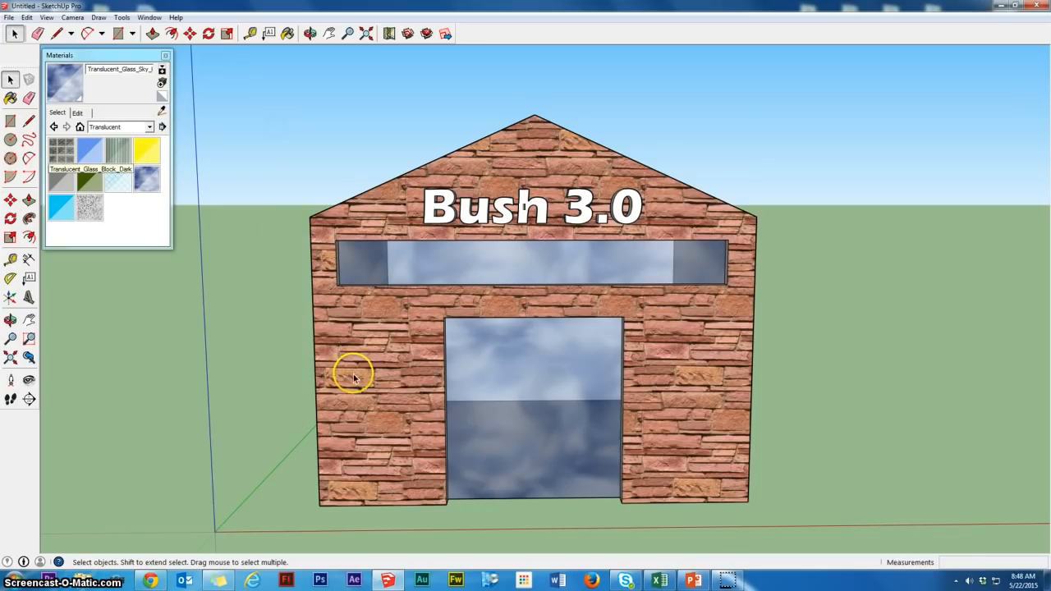
Select the whole house with its 3D text and move it about 41' away from the origin, roughly along the red axis.
{"action": "scroll", "coordinate": [338, 350], "scroll_direction": "down", "scroll_amount": 3}
{"action": "scroll", "coordinate": [338, 350], "scroll_direction": "down", "scroll_amount": 2}
{"action": "middle_click_drag", "start_coordinate": [305, 394], "coordinate": [290, 465]}
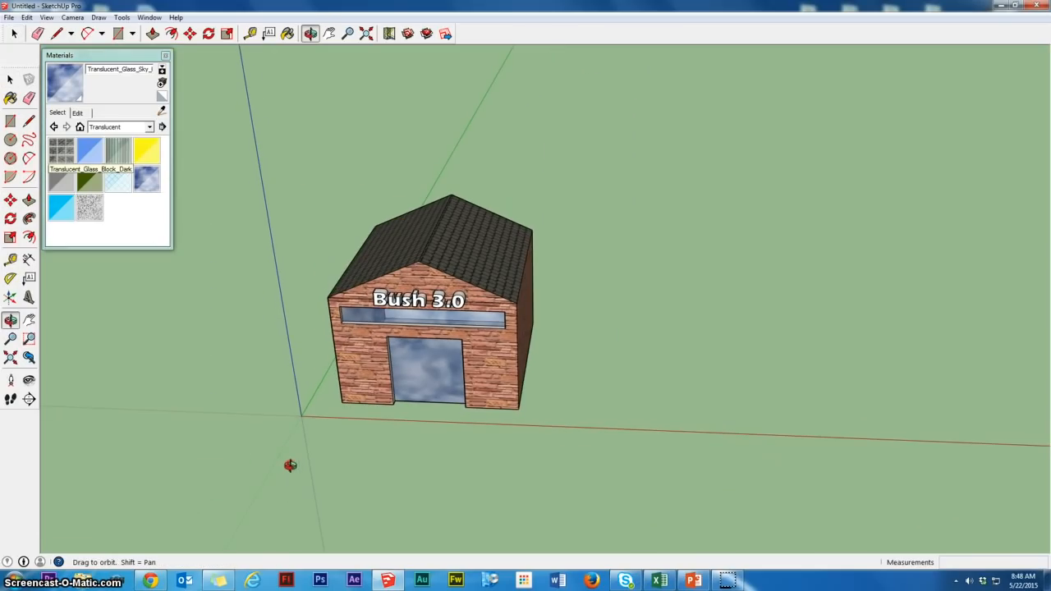
{"action": "middle_click_drag", "start_coordinate": [269, 367], "coordinate": [344, 456]}
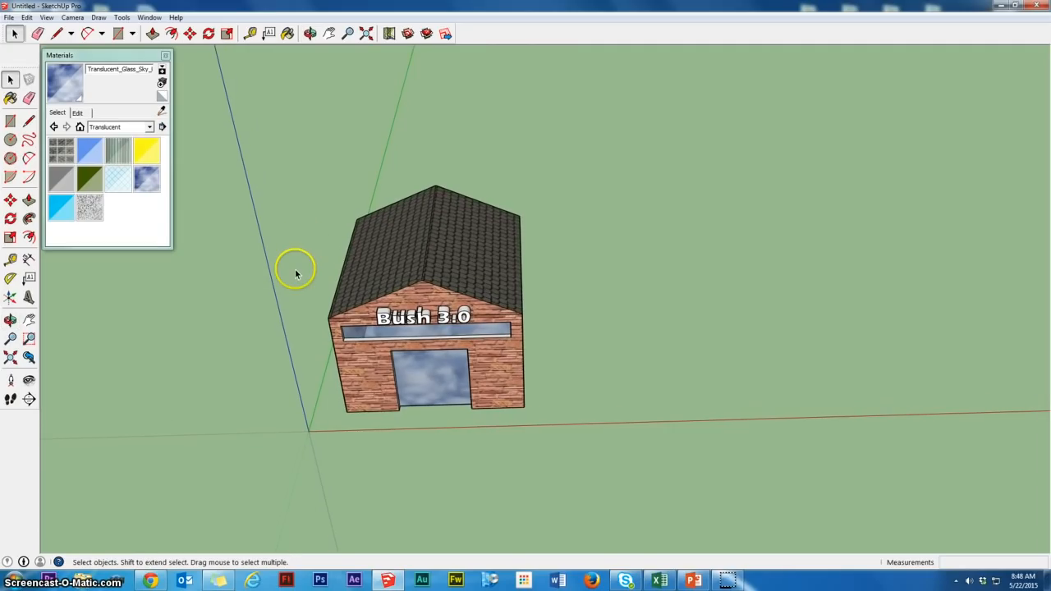
{"action": "scroll", "coordinate": [294, 271], "scroll_direction": "down", "scroll_amount": 1}
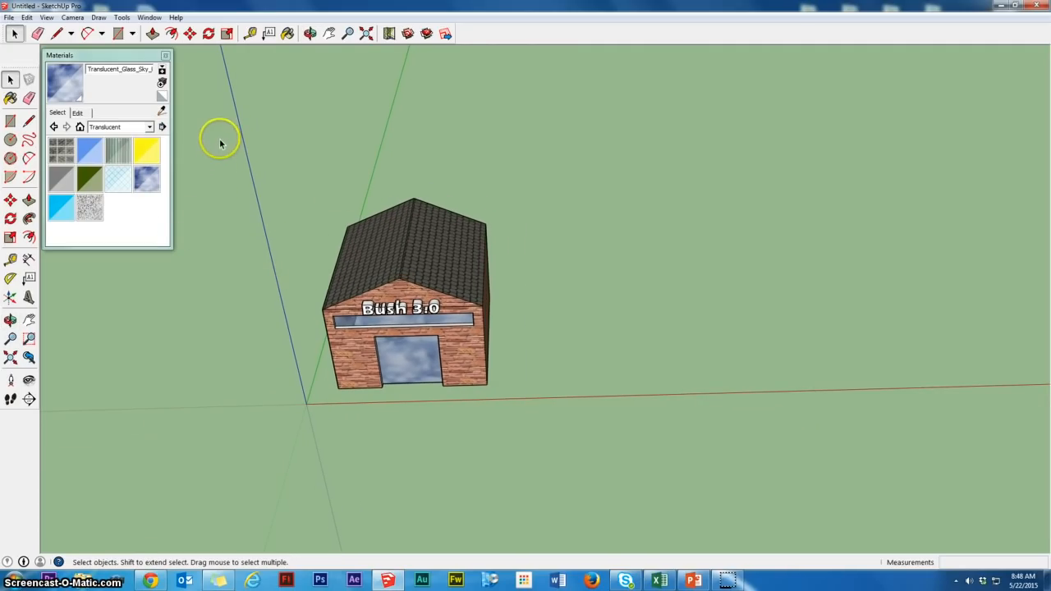
{"action": "mouse_move", "coordinate": [220, 147]}
{"action": "left_mouse_down"}
{"action": "mouse_move", "coordinate": [243, 260]}
{"action": "mouse_move", "coordinate": [613, 488]}
{"action": "mouse_move", "coordinate": [673, 488]}
{"action": "left_mouse_up"}
{"action": "middle_click_drag", "start_coordinate": [504, 433], "coordinate": [533, 235]}
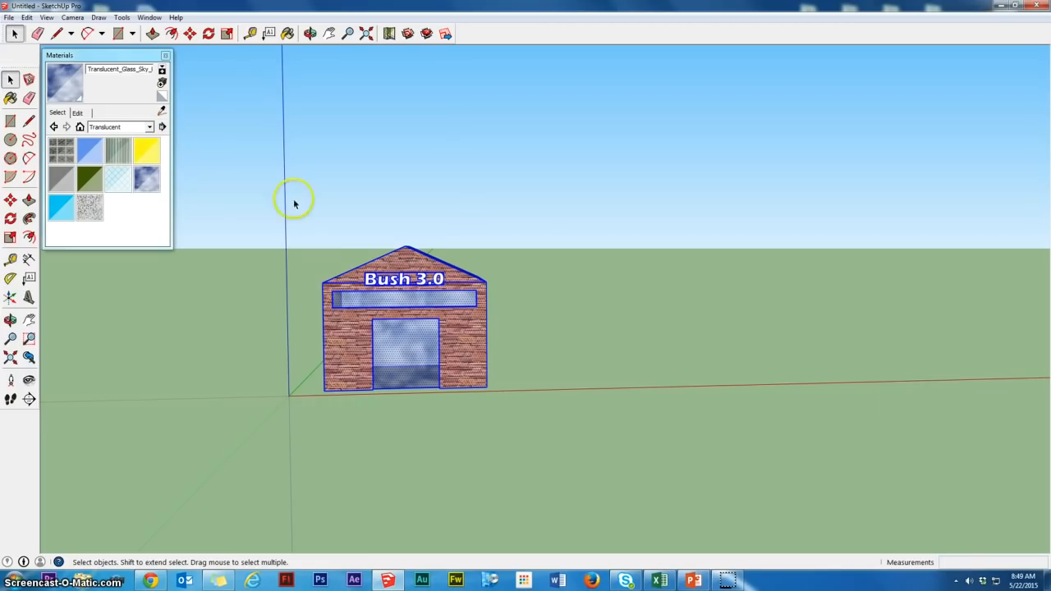
{"action": "left_click", "coordinate": [189, 34]}
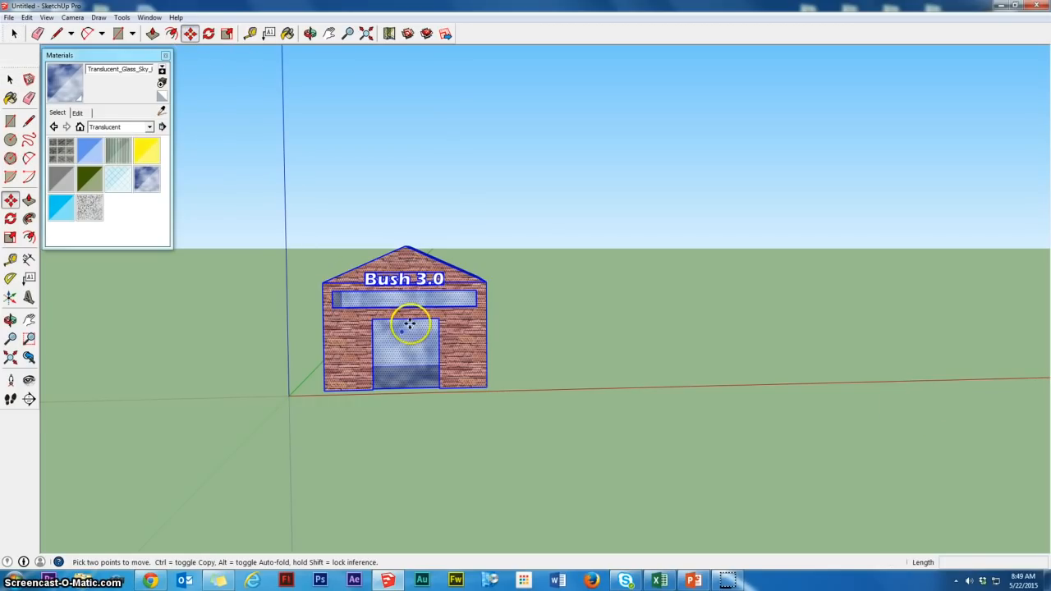
{"action": "left_click", "coordinate": [401, 315]}
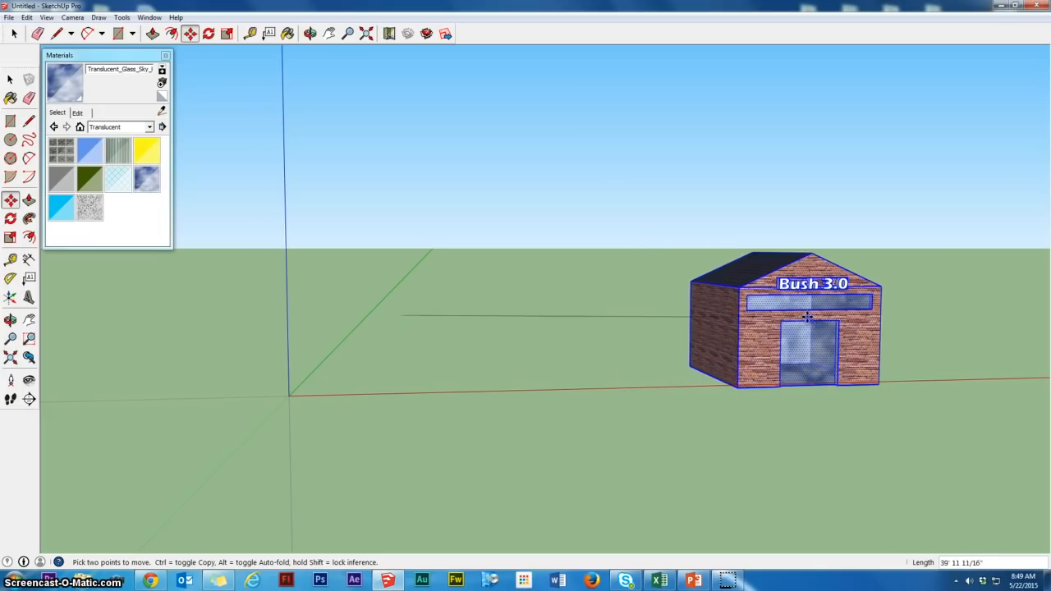
{"action": "left_click", "coordinate": [821, 308]}
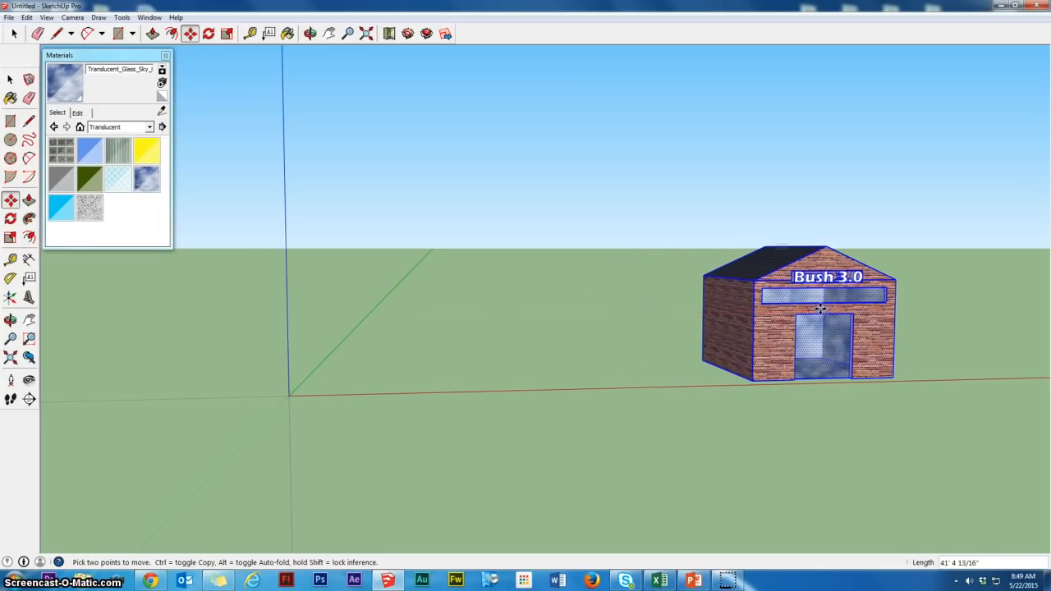
Move the selected house farther back from the red axis, in the direction of the green axis.
{"action": "left_click", "coordinate": [751, 335]}
{"action": "middle_click_drag", "start_coordinate": [725, 340], "coordinate": [367, 430]}
{"action": "scroll", "coordinate": [490, 359], "scroll_direction": "down", "scroll_amount": 5}
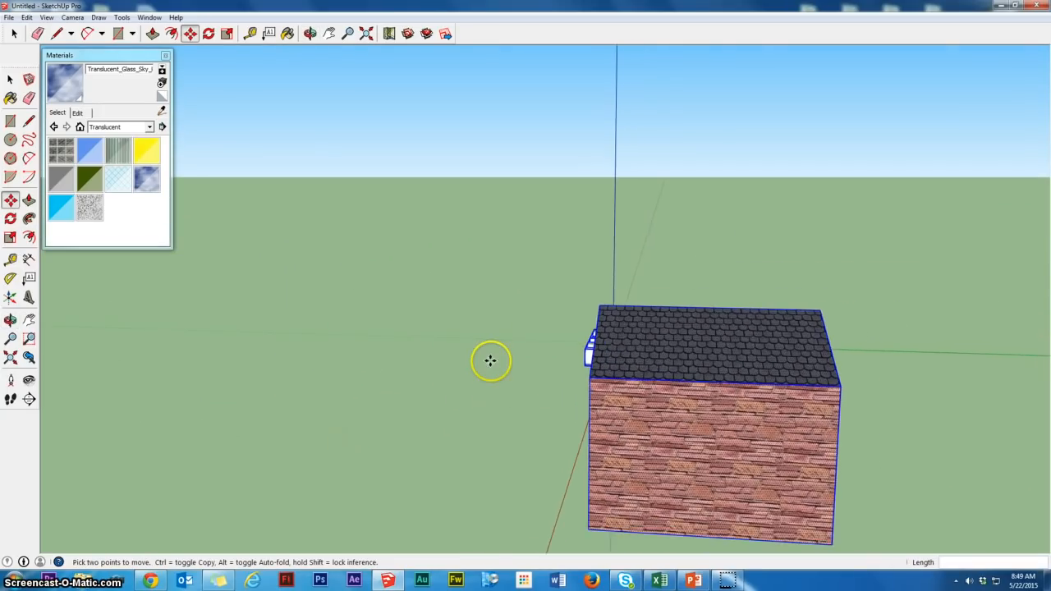
{"action": "middle_click_drag", "start_coordinate": [498, 363], "coordinate": [523, 322]}
{"action": "left_click", "coordinate": [591, 392]}
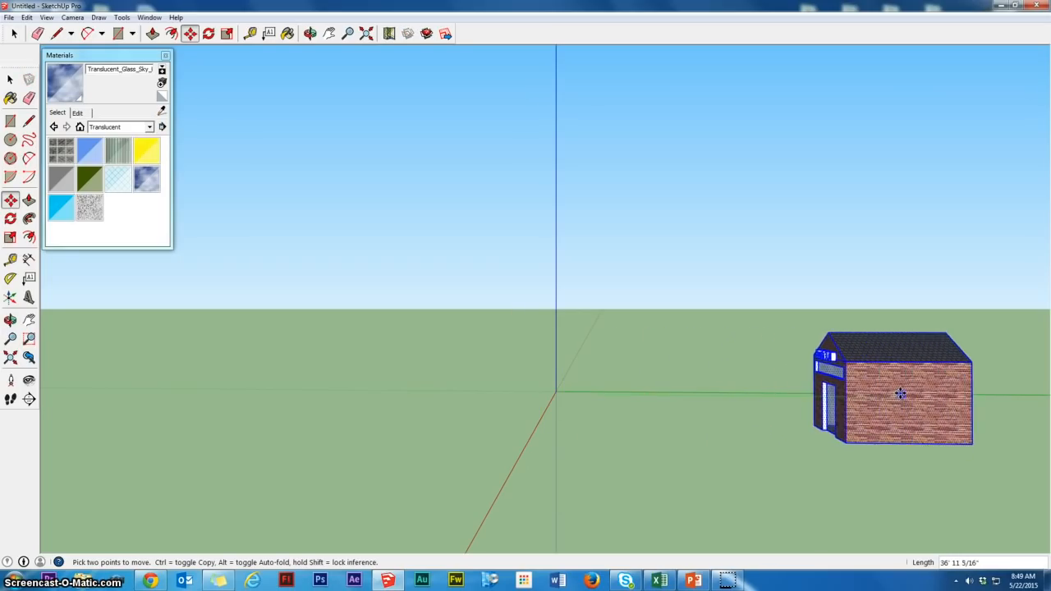
{"action": "left_click", "coordinate": [812, 427]}
Draw a road rectangle of about 83' 6" by 20' on the ground in front of the house, parallel to the red axis.
{"action": "middle_click_drag", "start_coordinate": [427, 508], "coordinate": [630, 406]}
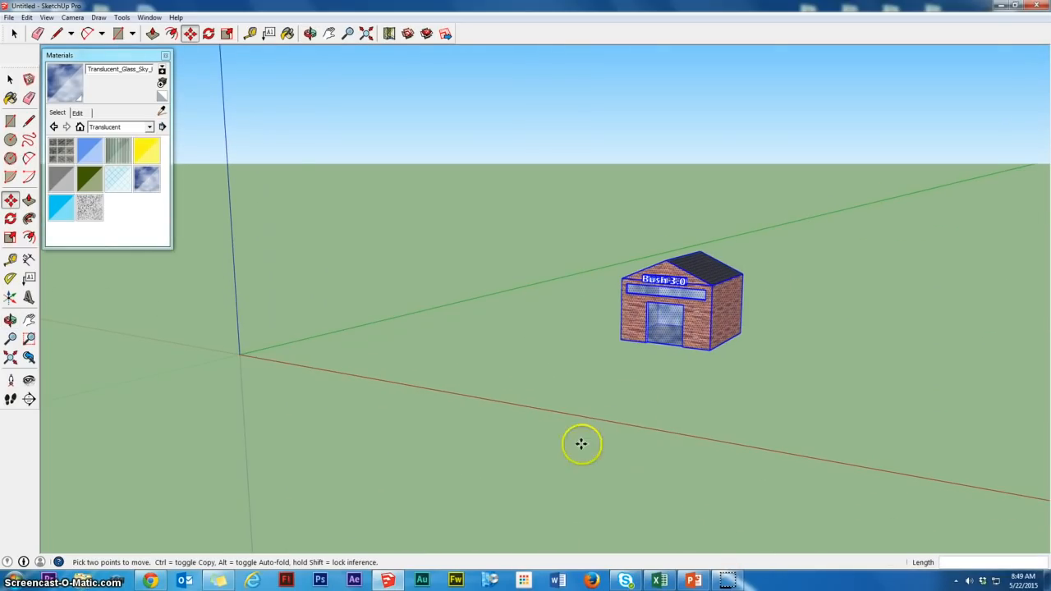
{"action": "scroll", "coordinate": [617, 458], "scroll_direction": "down", "scroll_amount": 1}
{"action": "middle_click_drag", "start_coordinate": [541, 400], "coordinate": [547, 464]}
{"action": "scroll", "coordinate": [604, 450], "scroll_direction": "up", "scroll_amount": 2}
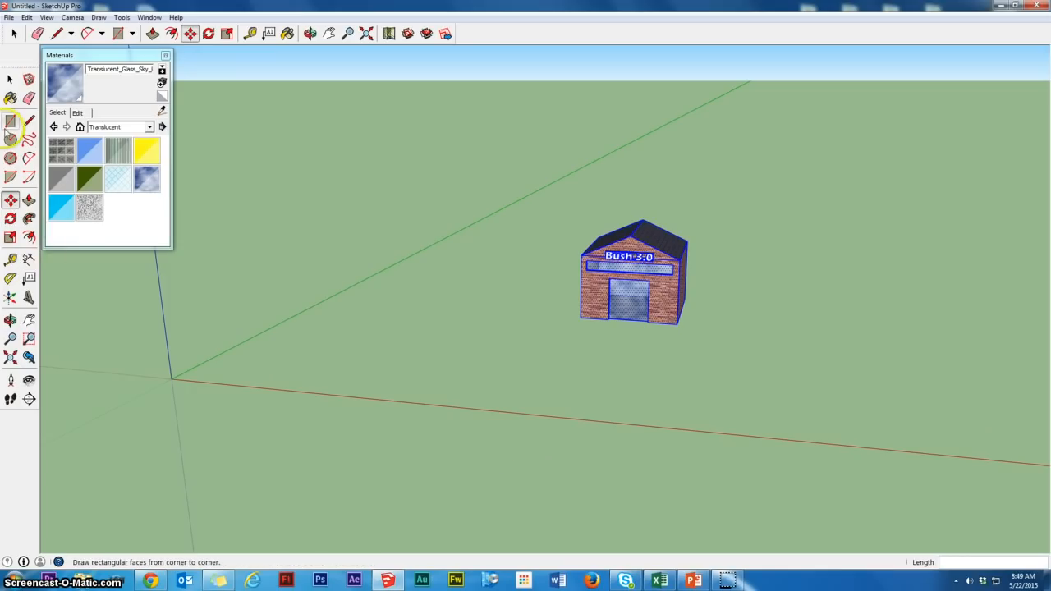
{"action": "left_click", "coordinate": [9, 122]}
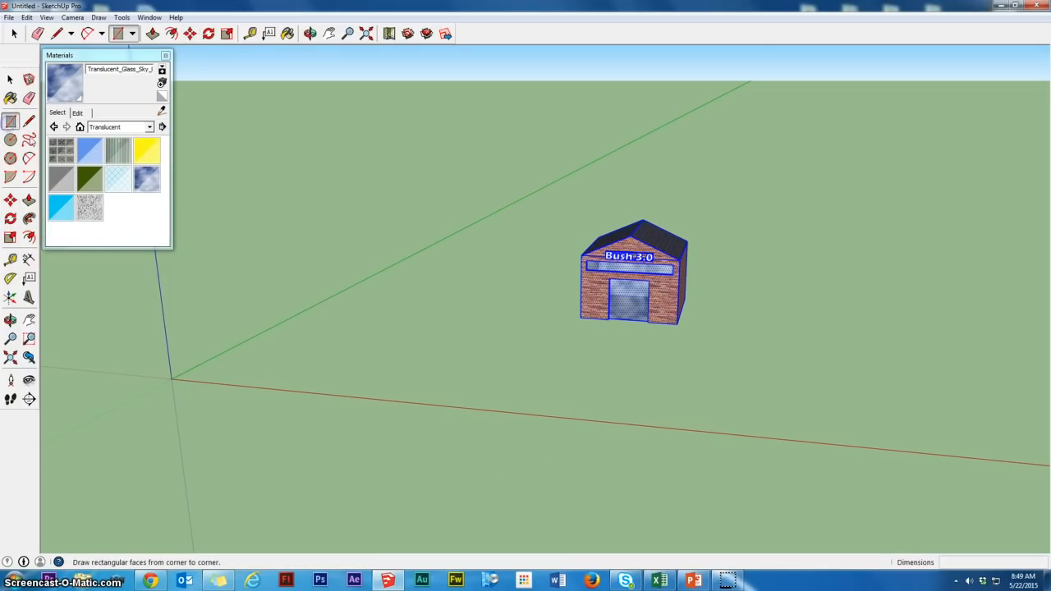
{"action": "left_click", "coordinate": [323, 313]}
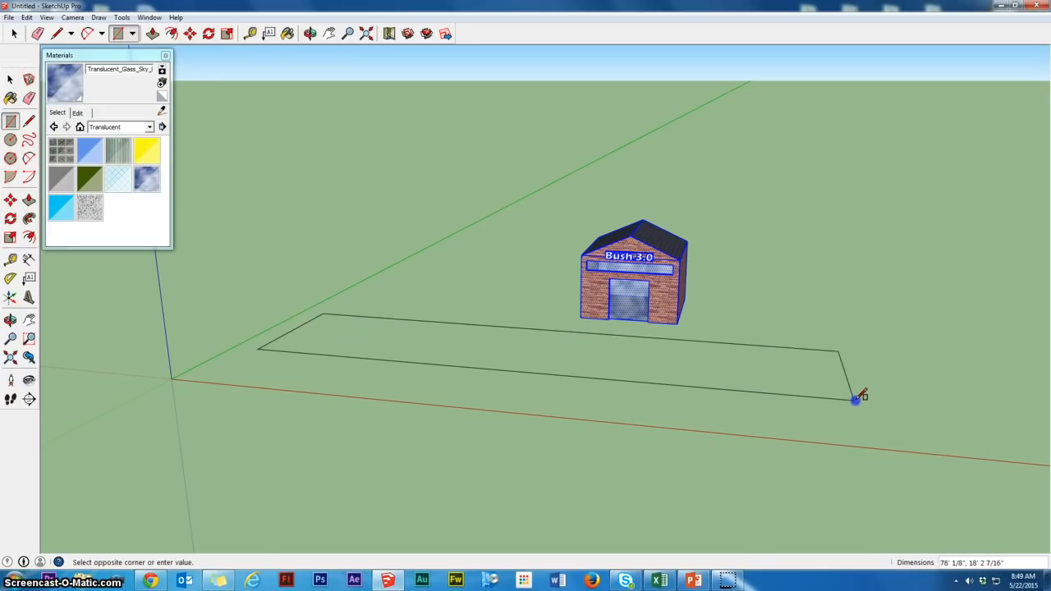
{"action": "left_click", "coordinate": [908, 410]}
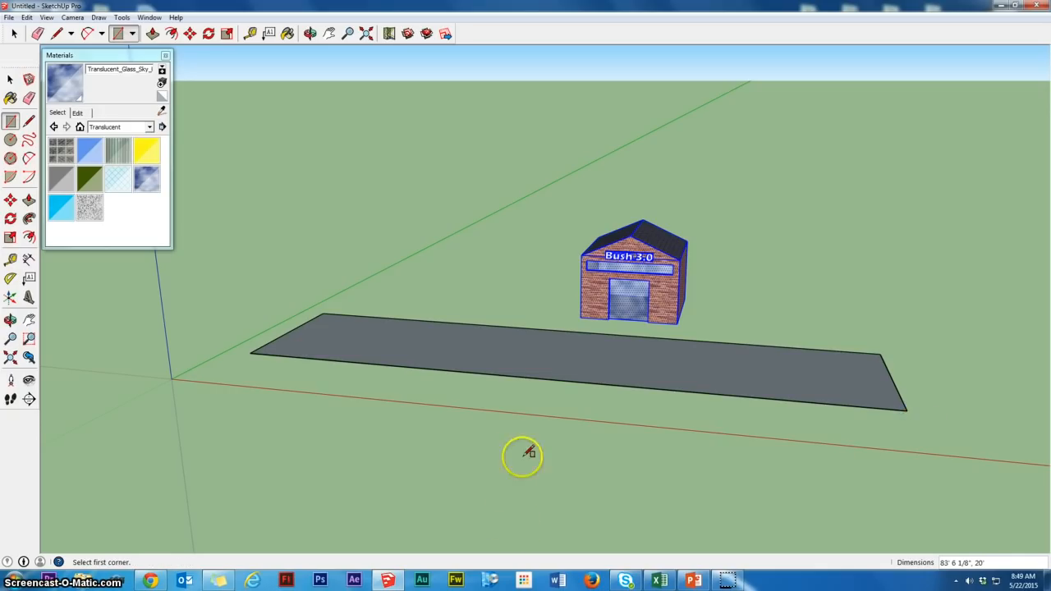
Draw a second road rectangle of about 86' by 20' beside the house, starting from the first one's inner end corner and parallel to the green axis.
{"action": "middle_click_drag", "start_coordinate": [426, 444], "coordinate": [250, 422]}
{"action": "scroll", "coordinate": [269, 410], "scroll_direction": "down", "scroll_amount": 3}
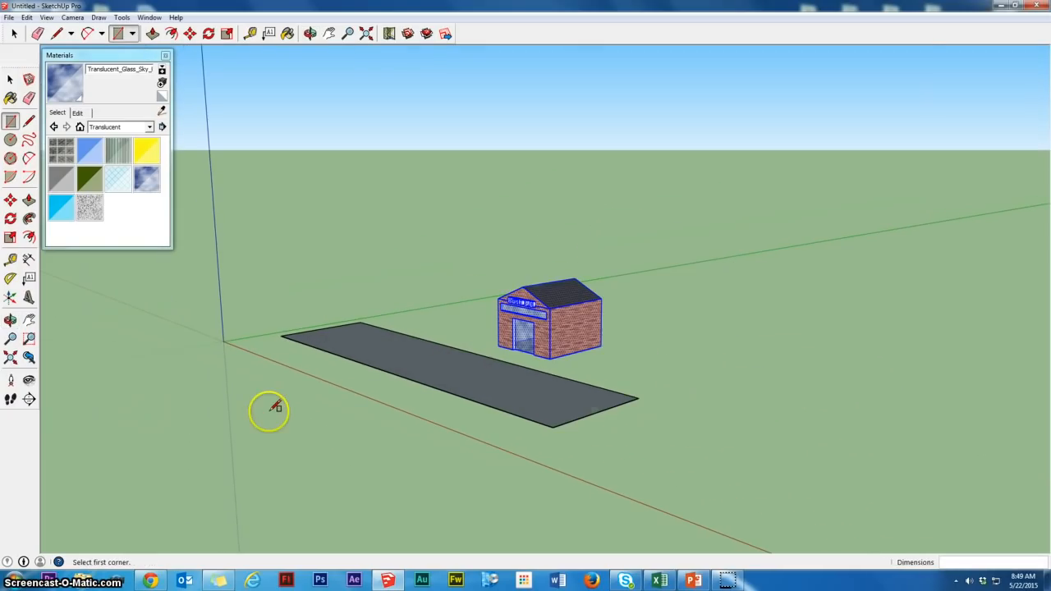
{"action": "left_click", "coordinate": [637, 398]}
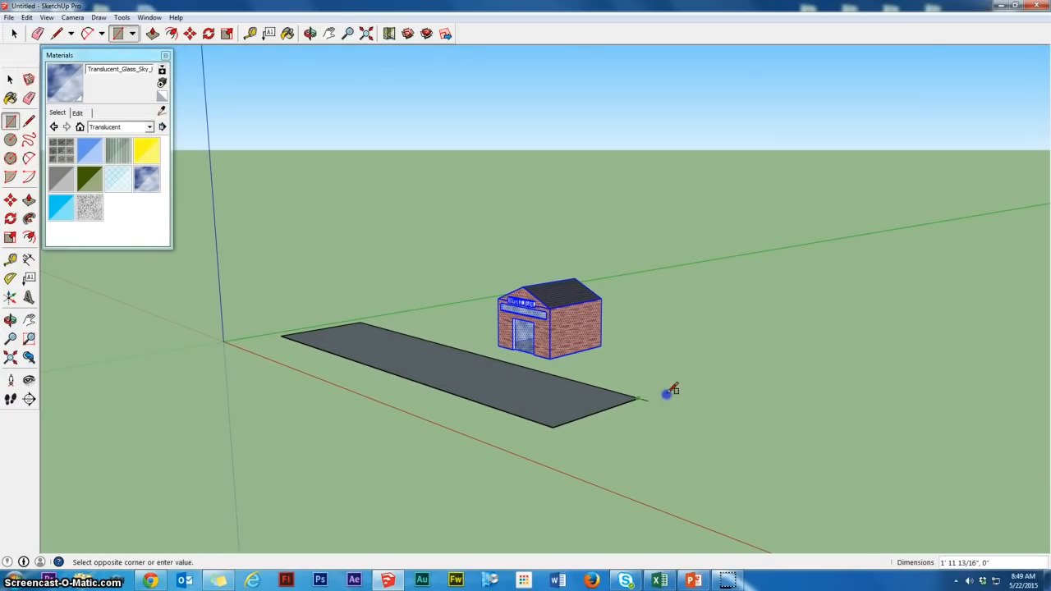
{"action": "left_click", "coordinate": [958, 333]}
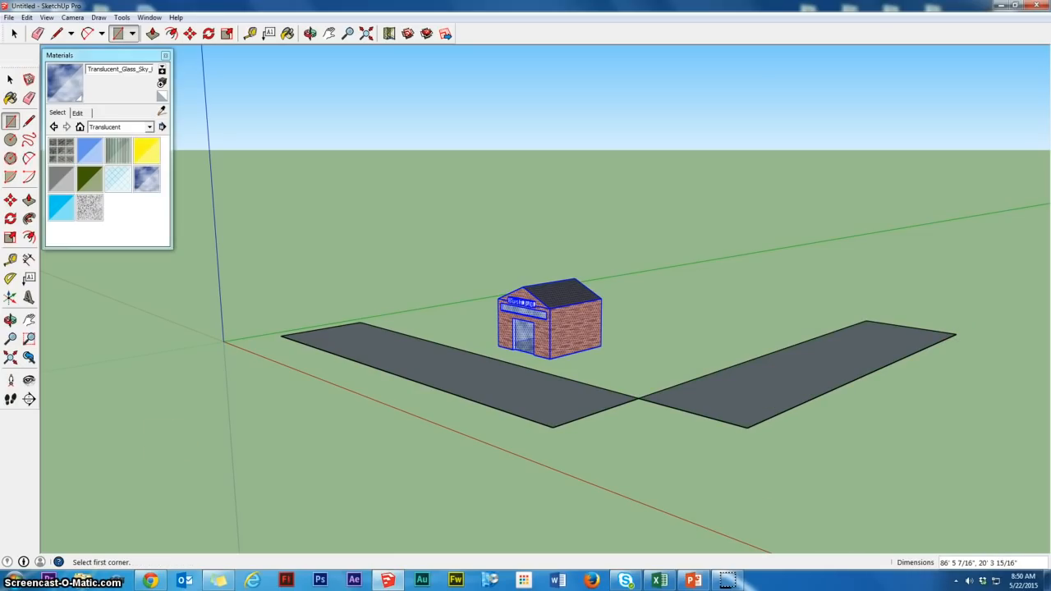
Join the outer corners of both road rectangles with an arc bulging about 2' 6" and delete the two edges inside the bend.
{"action": "scroll", "coordinate": [640, 319], "scroll_direction": "up", "scroll_amount": 2}
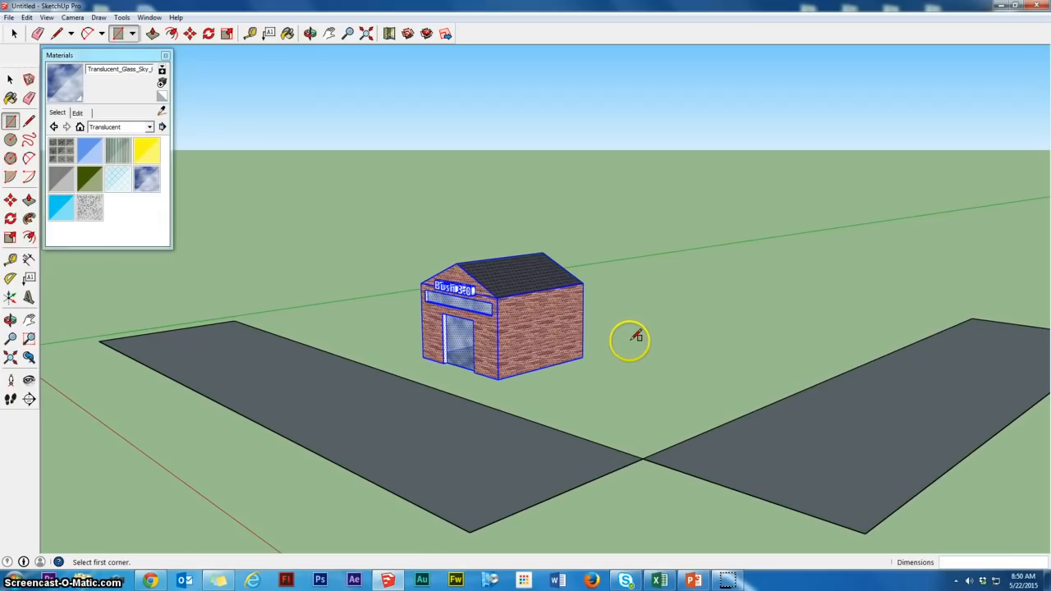
{"action": "scroll", "coordinate": [626, 339], "scroll_direction": "down", "scroll_amount": 2}
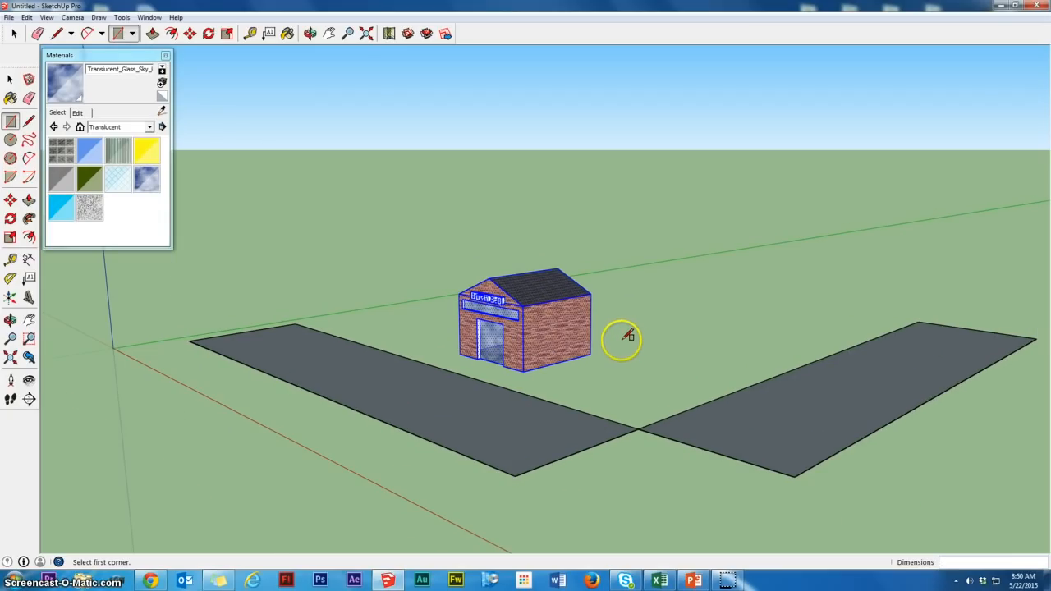
{"action": "left_click", "coordinate": [28, 158]}
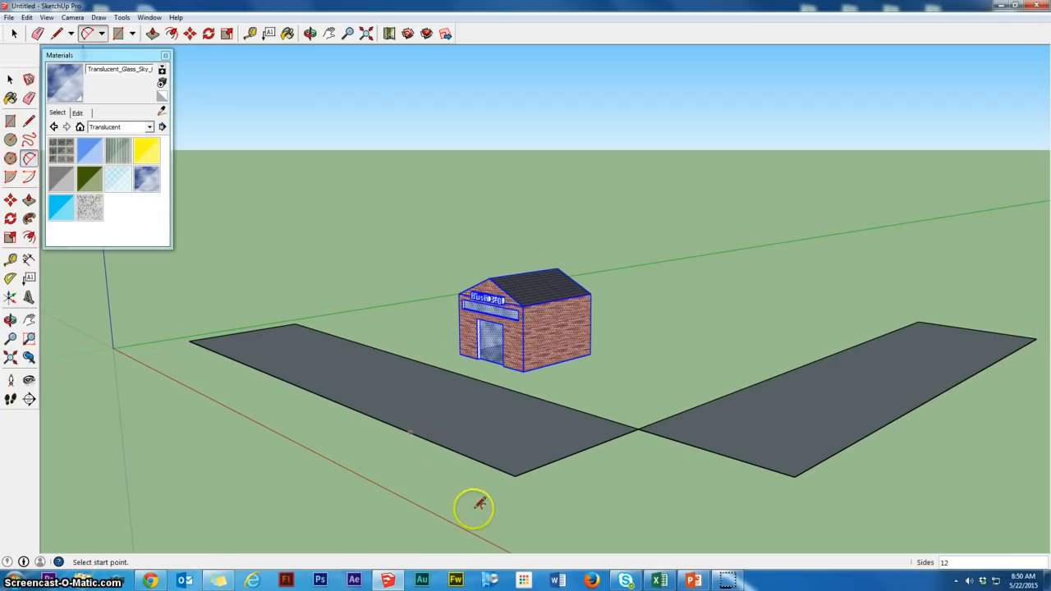
{"action": "left_click", "coordinate": [515, 475]}
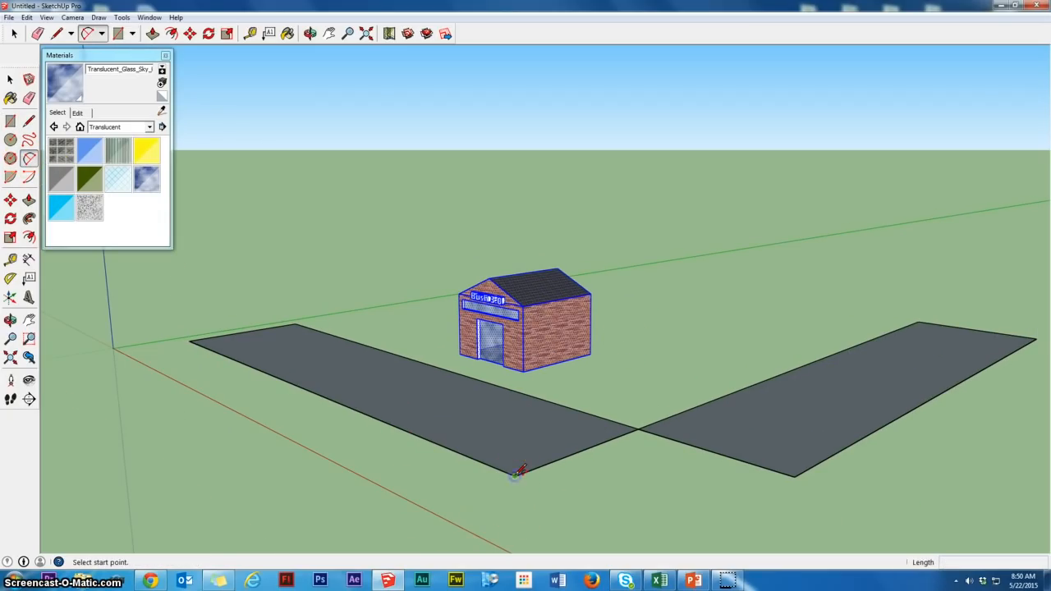
{"action": "left_click", "coordinate": [797, 475]}
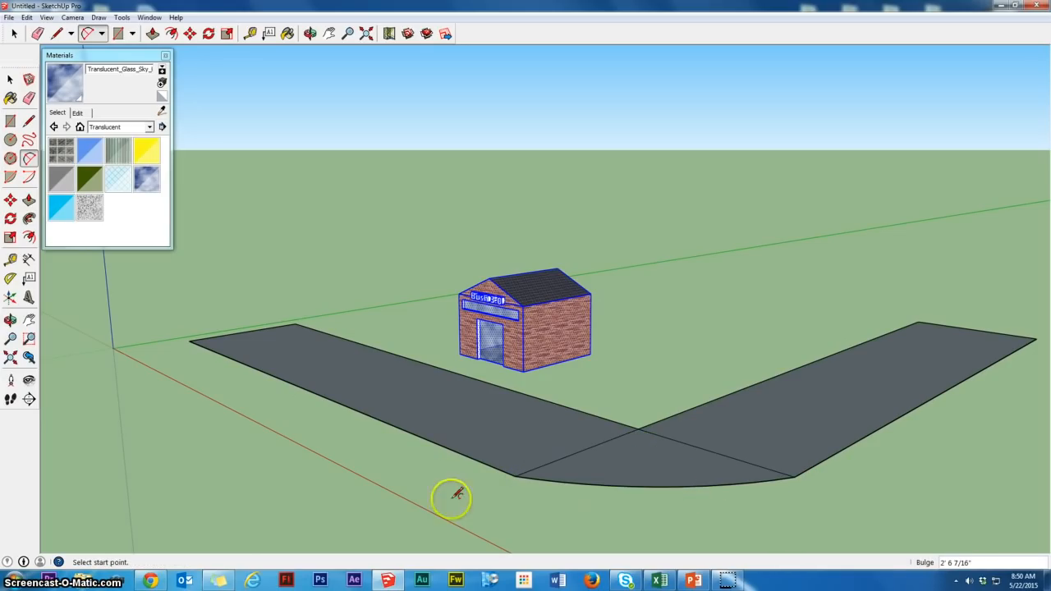
{"action": "left_click", "coordinate": [10, 79]}
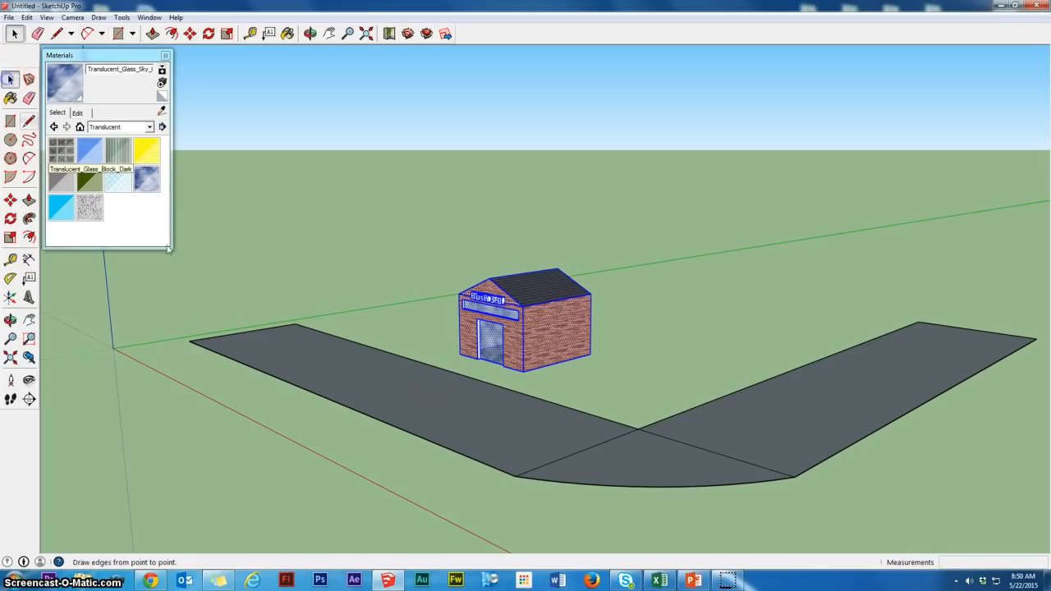
{"action": "left_click", "coordinate": [583, 451]}
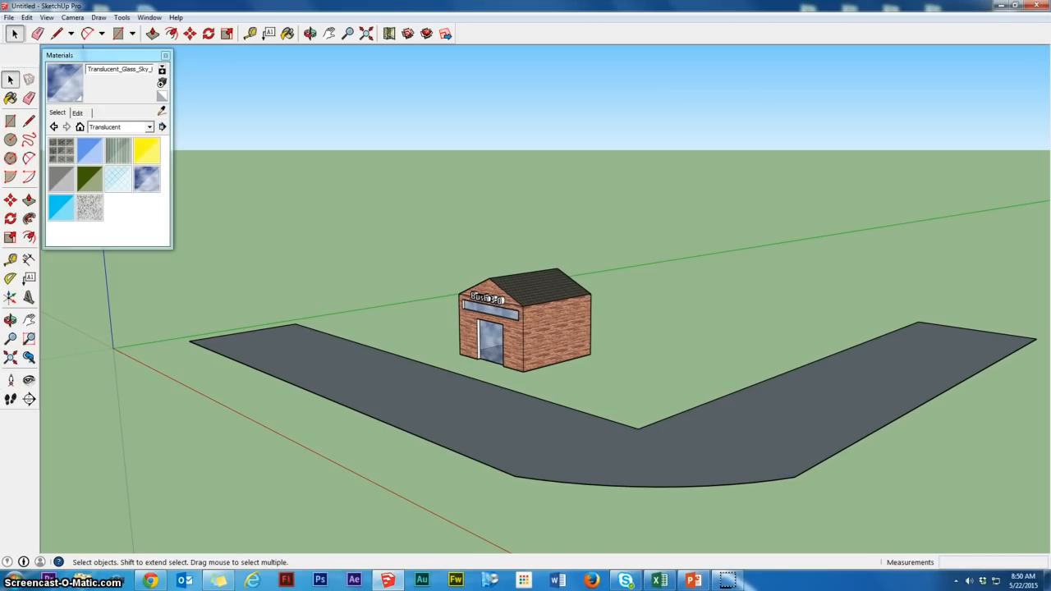
Paint the L-shaped road face with the Concrete_Block_8x8_Gray material from the Asphalt and Concrete collection.
{"action": "left_click", "coordinate": [51, 82]}
{"action": "left_click", "coordinate": [10, 99]}
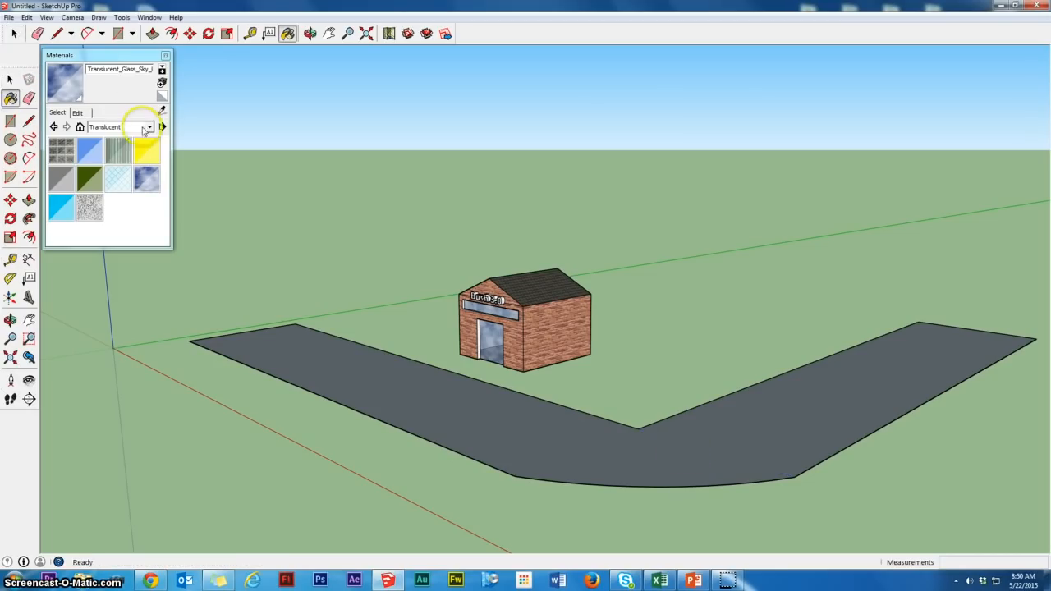
{"action": "left_click", "coordinate": [150, 127]}
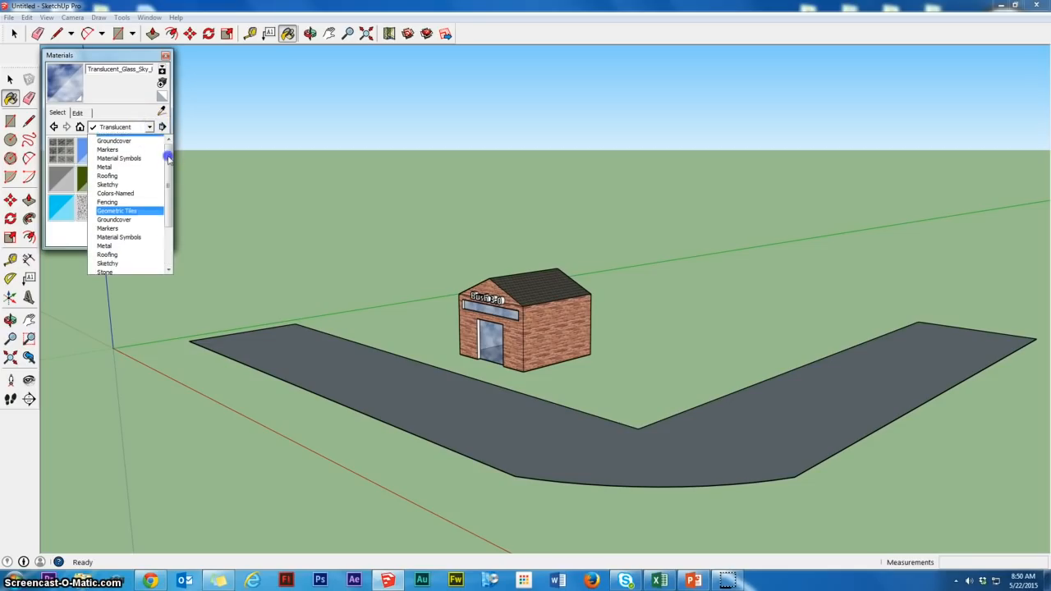
{"action": "left_click", "coordinate": [136, 156]}
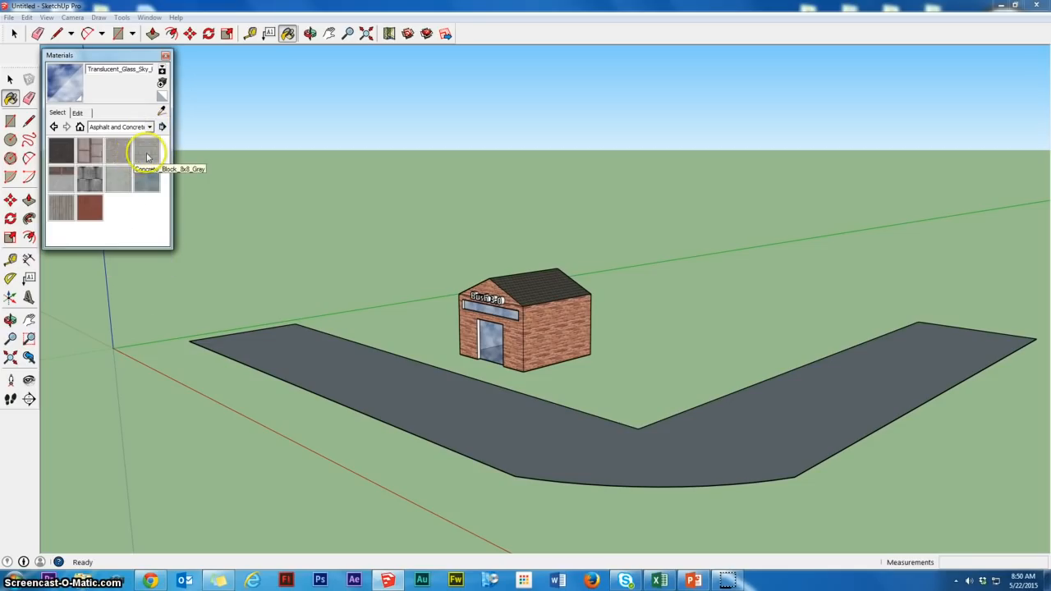
{"action": "left_click", "coordinate": [147, 156]}
{"action": "left_click", "coordinate": [439, 400]}
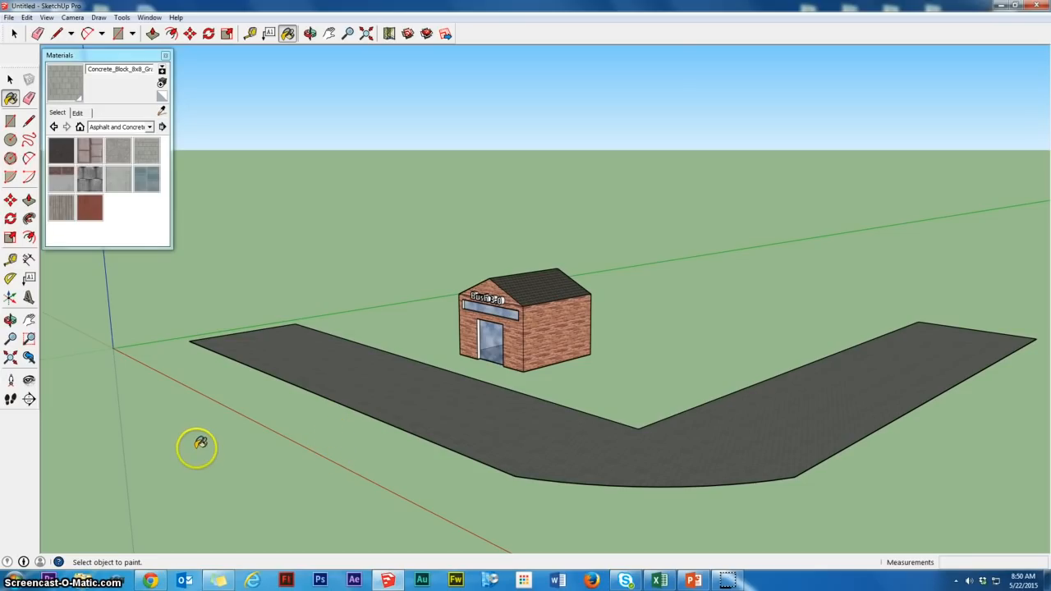
{"action": "key", "text": "space"}
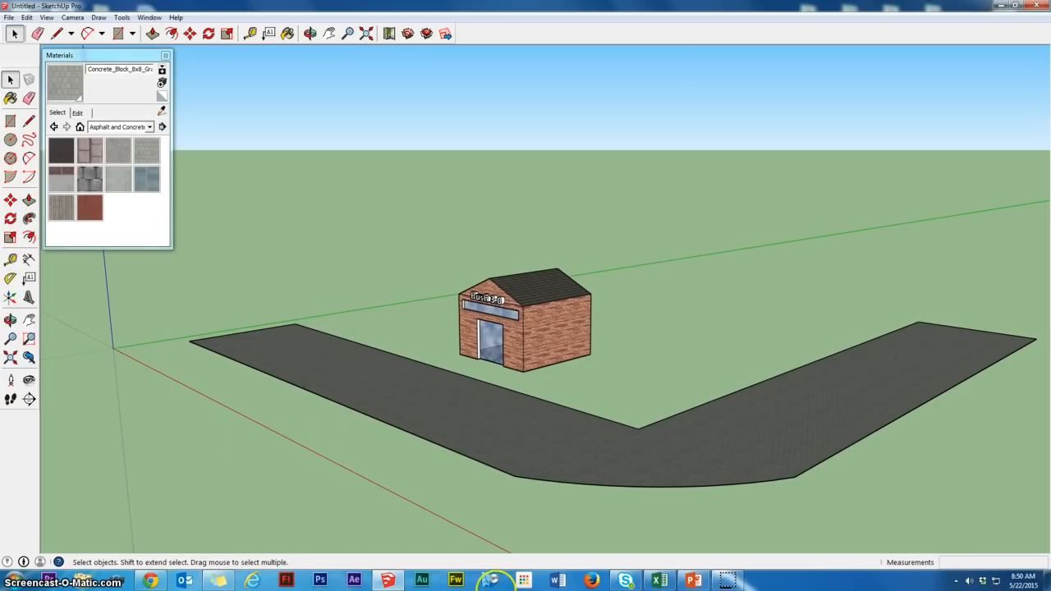